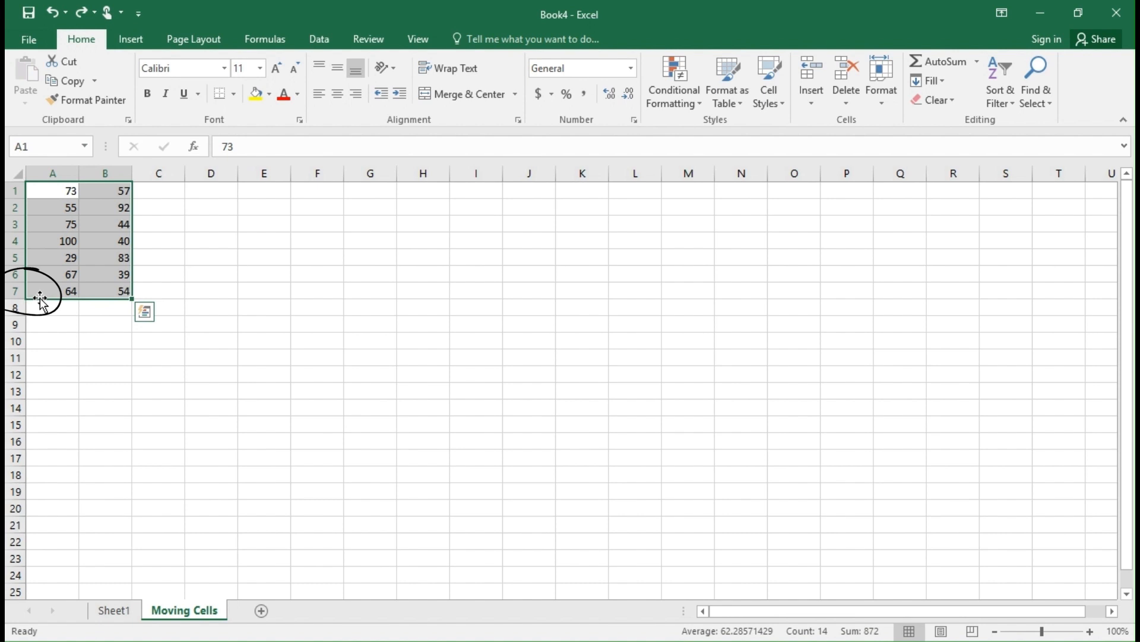
Move the number block A1:B7 one column over to B1:C7 and enter a first name in each cell of A1:A4.
mouse_move(40, 298)
mouse_down()
mouse_move(148, 310)
mouse_move(359, 295)
mouse_move(126, 258)
mouse_up()
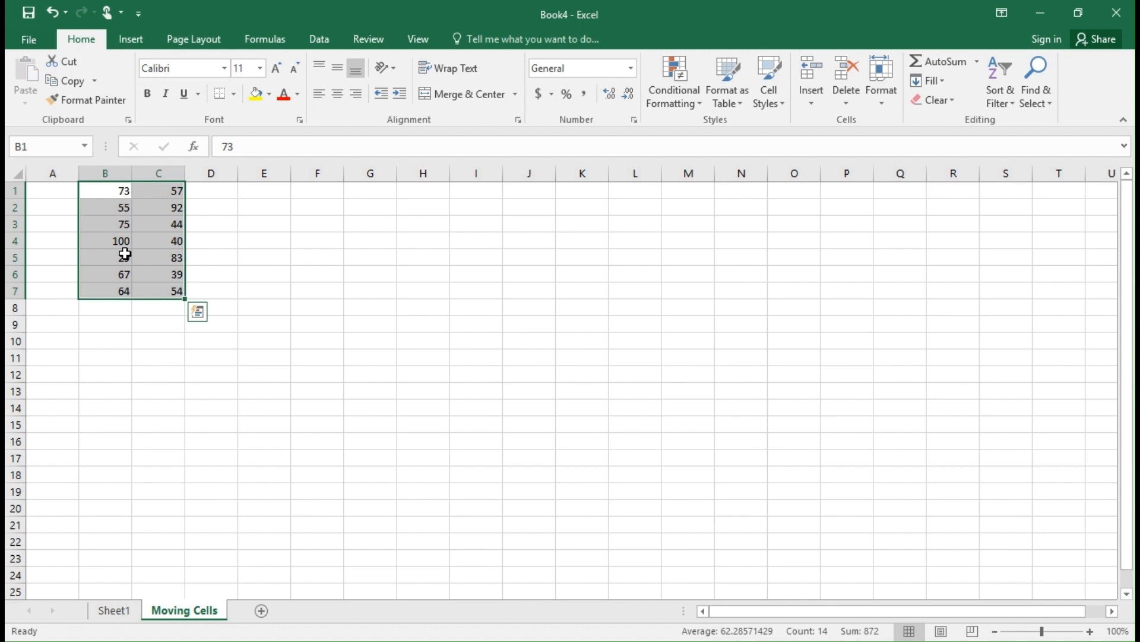
click(64, 192)
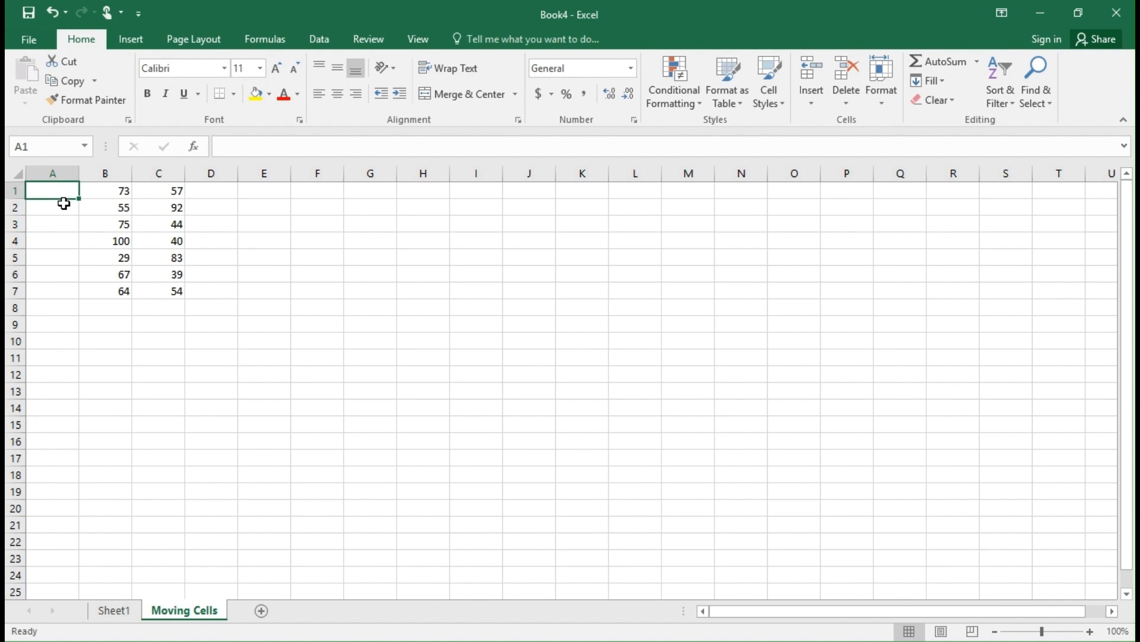
text(Melv)
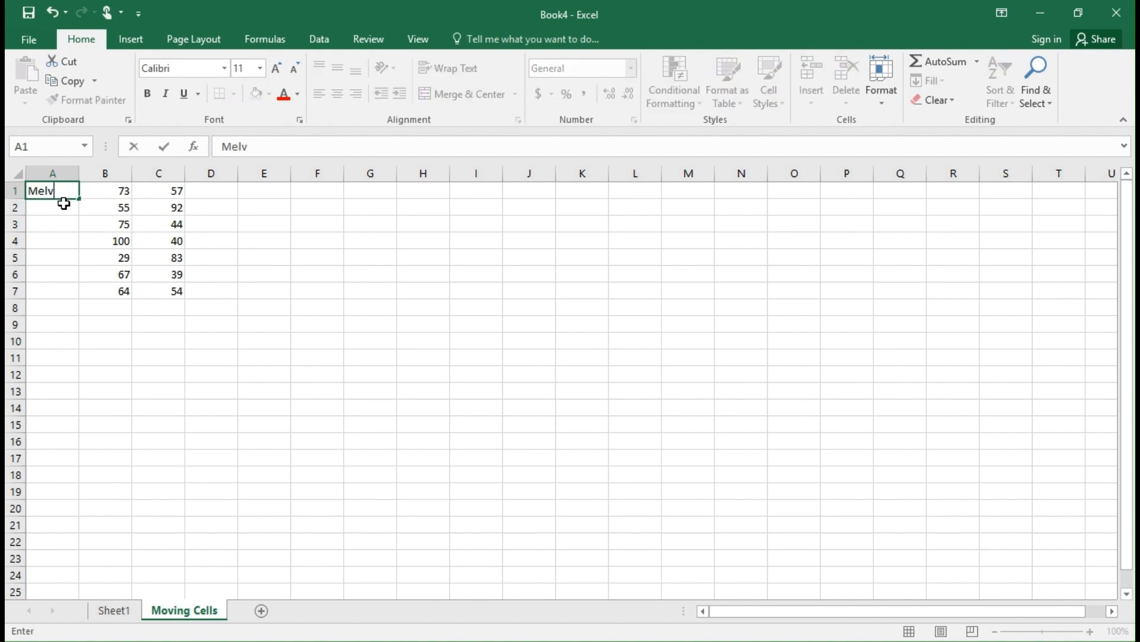
text(iv)
key(Return)
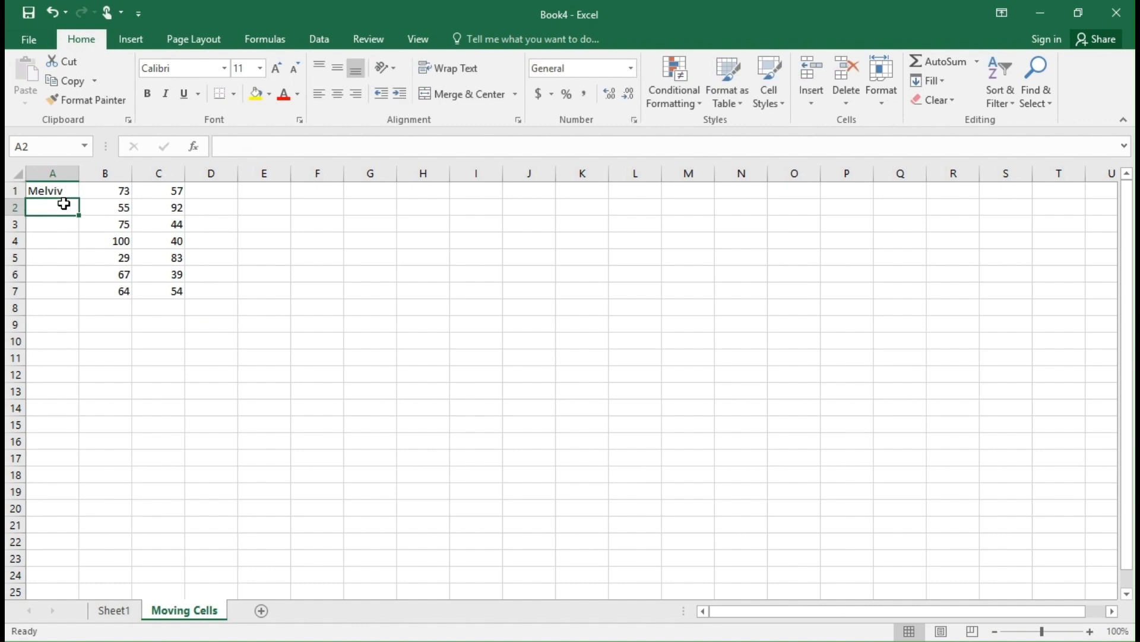
text(Jason)
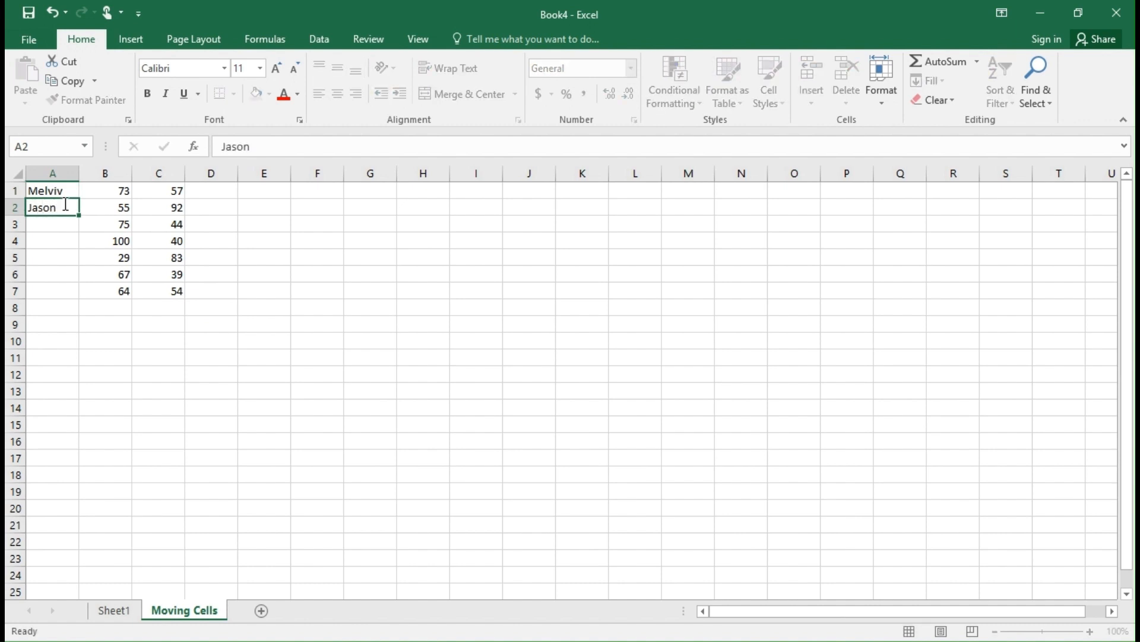
key(Return)
text(Tr)
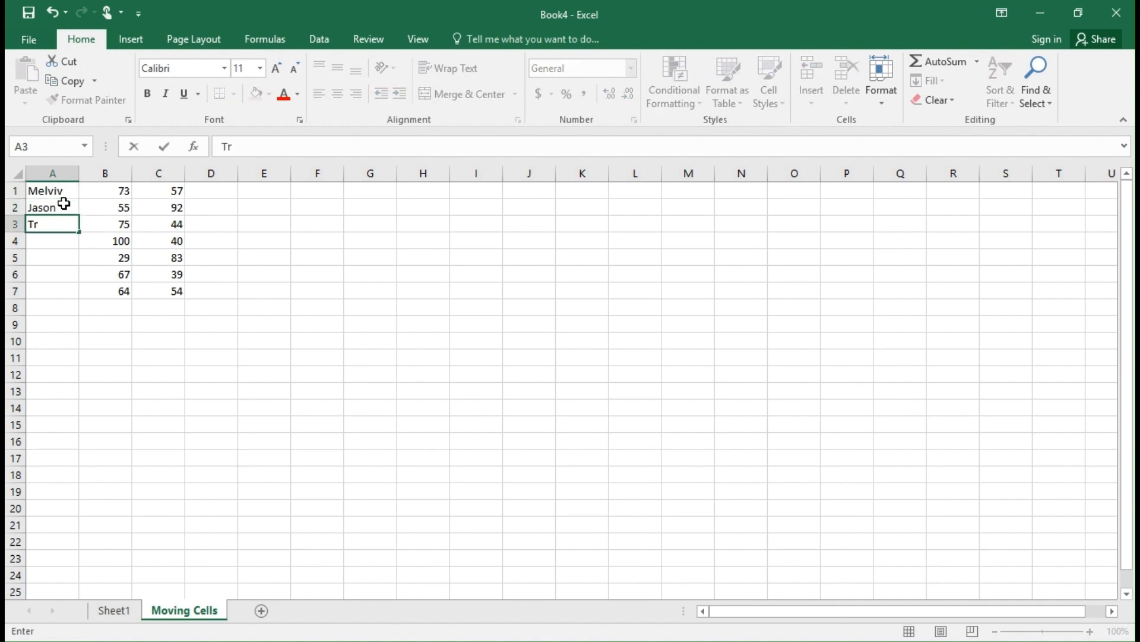
text(oy)
key(Return)
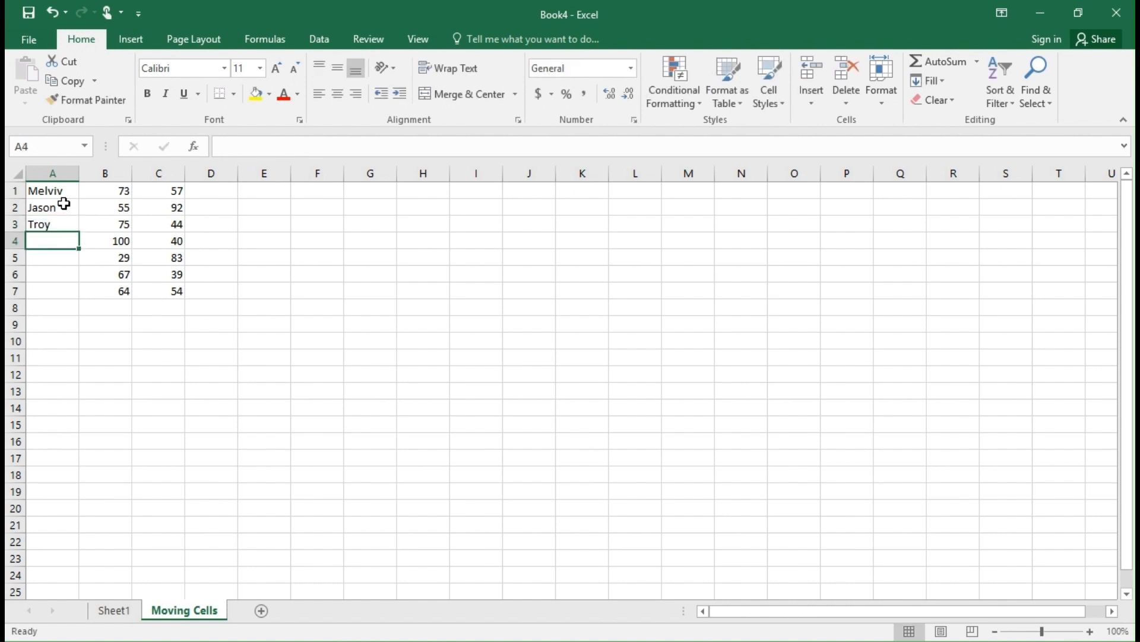
text(Marcus)
key(Return)
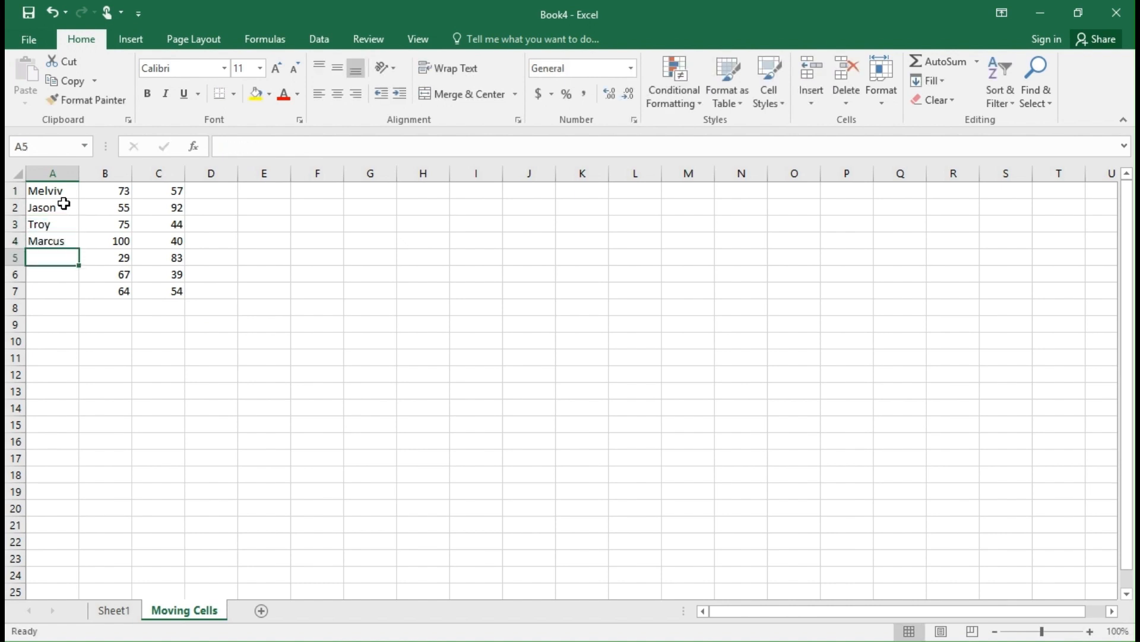
Enter a first name in each of the remaining cells A5:A7 beside the numbers.
text(Deya)
key(Return)
text(Engra)
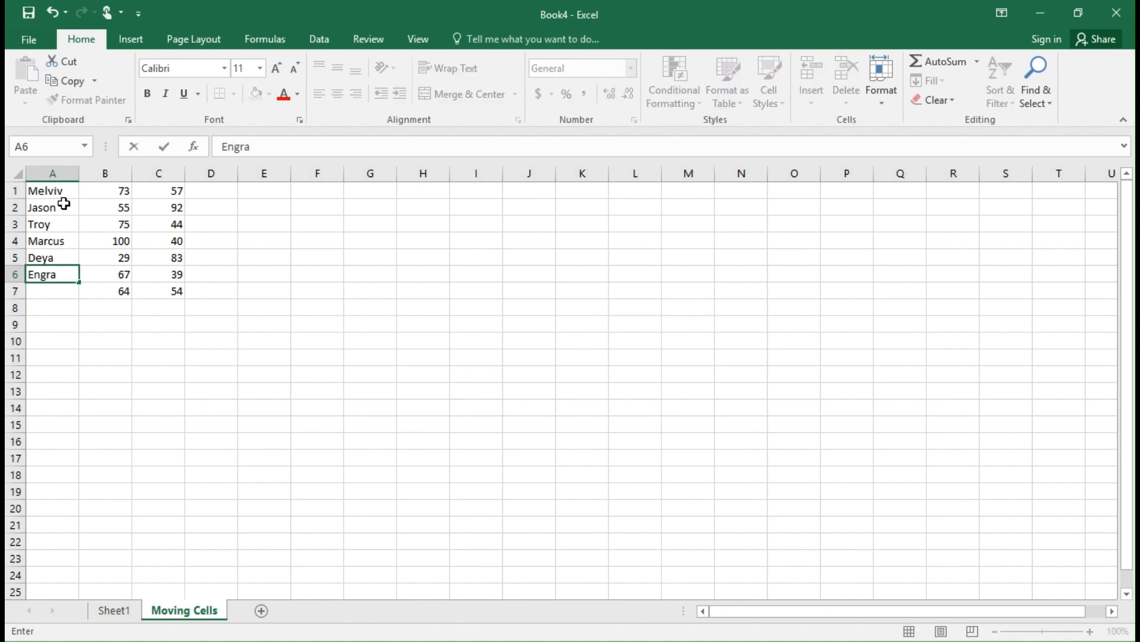
text(s)
key(Return)
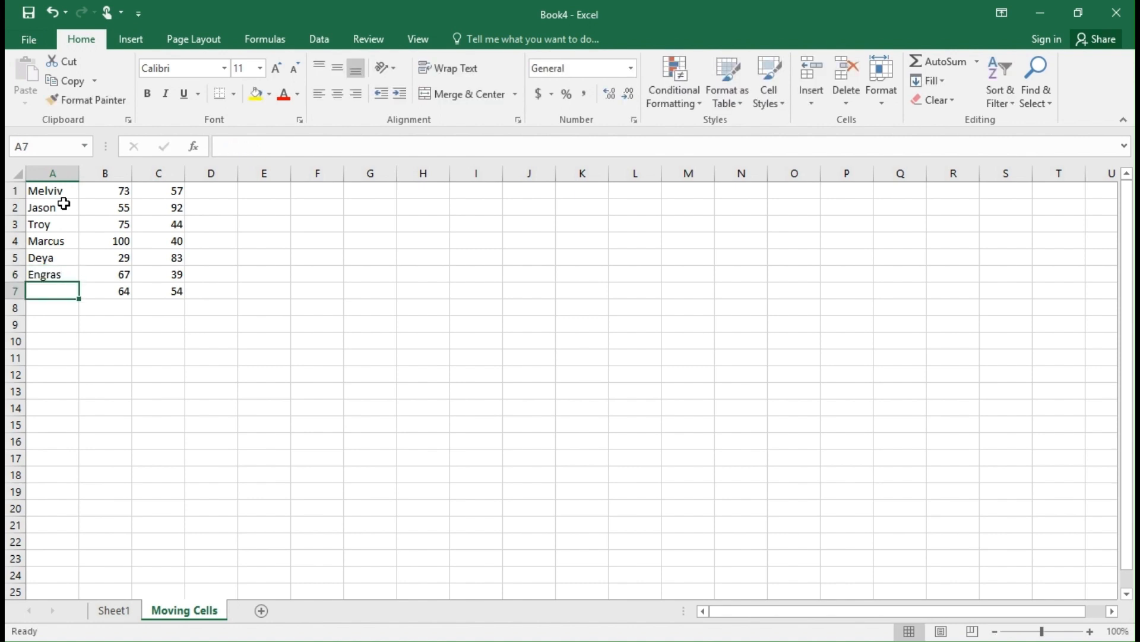
text(Mas)
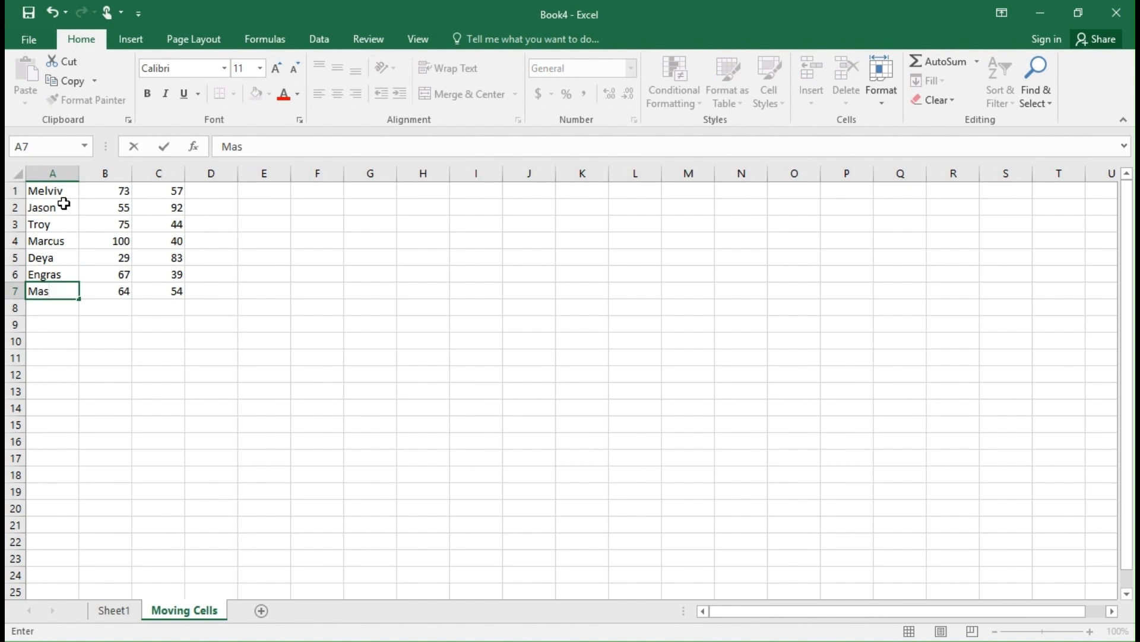
text(at)
key(Return)
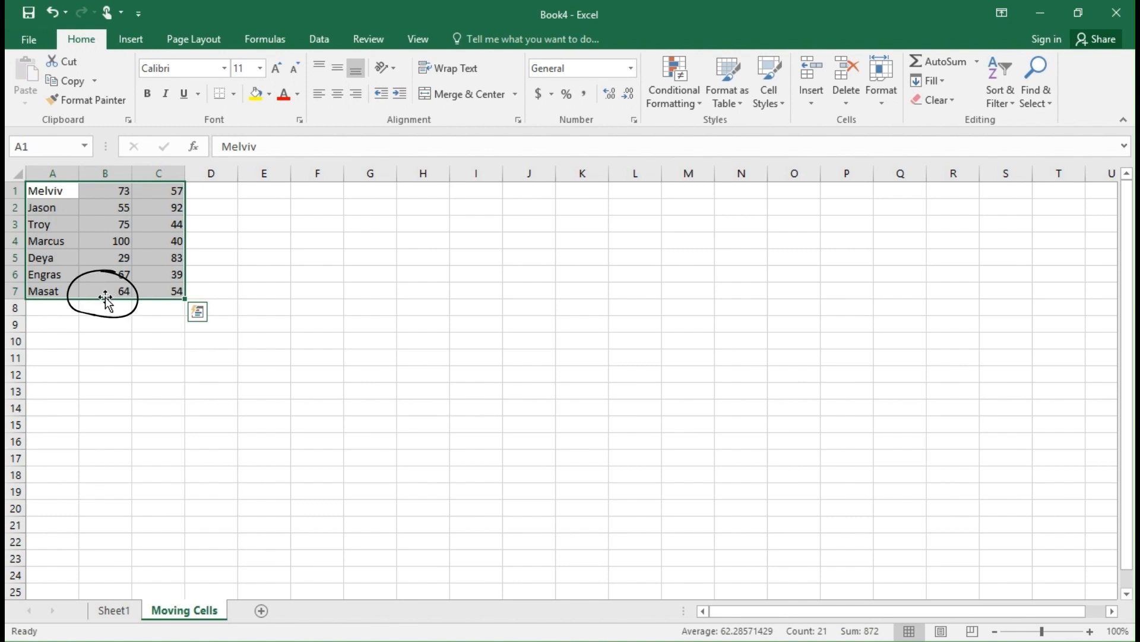
Move the whole table A1:C7 to F1:H7, then undo and redo that move.
drag(105, 296, 374, 296)
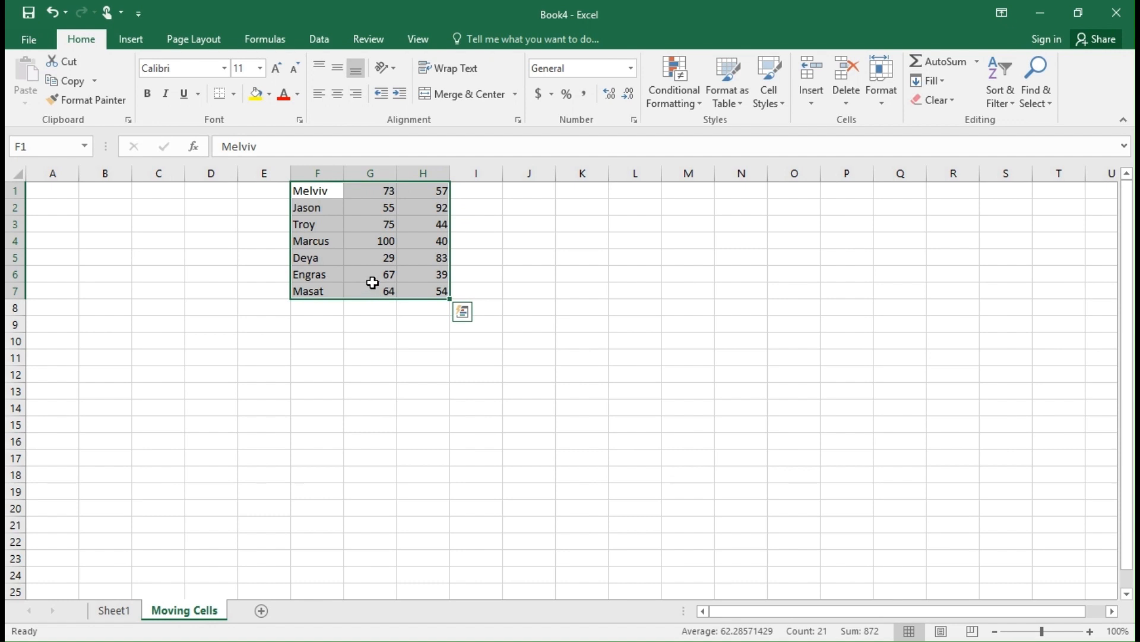
key(ctrl+z)
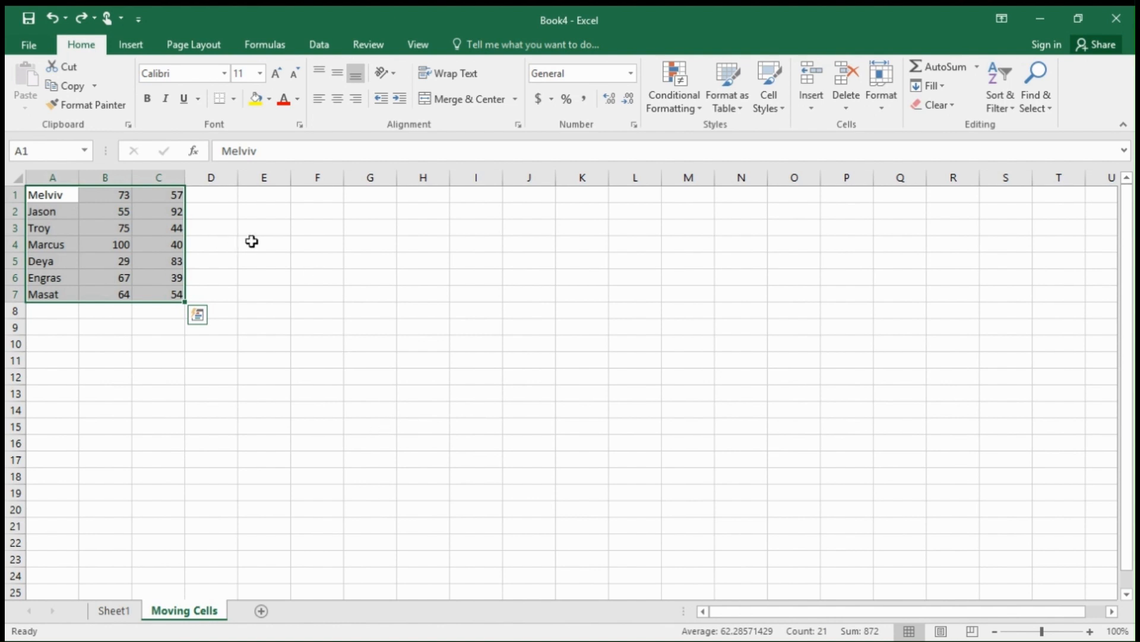
key(ctrl+y)
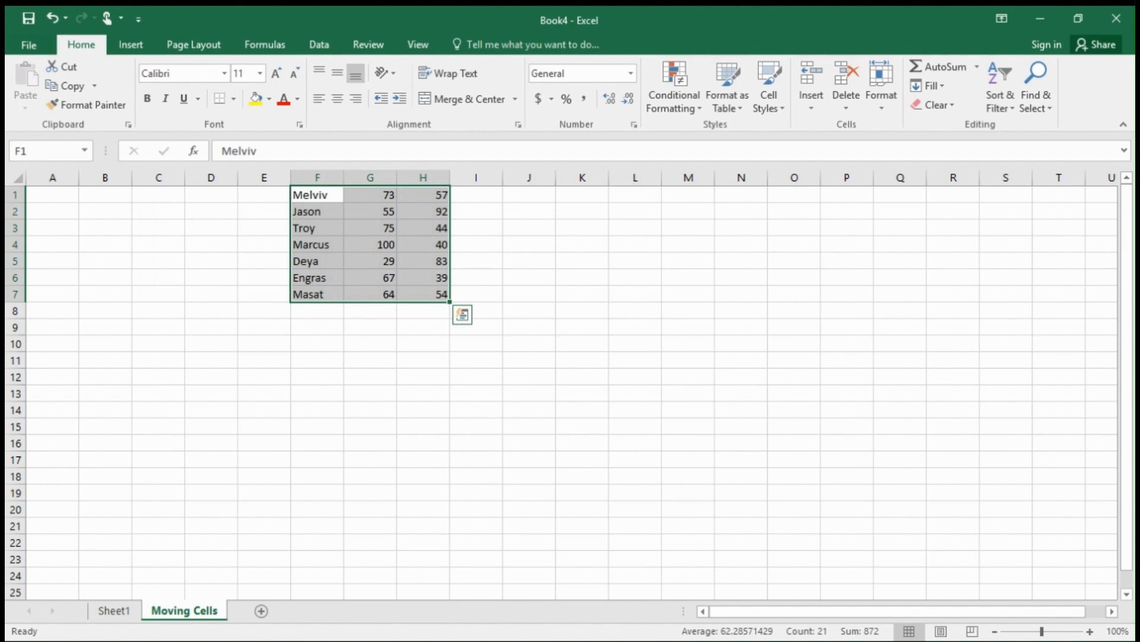
click(318, 195)
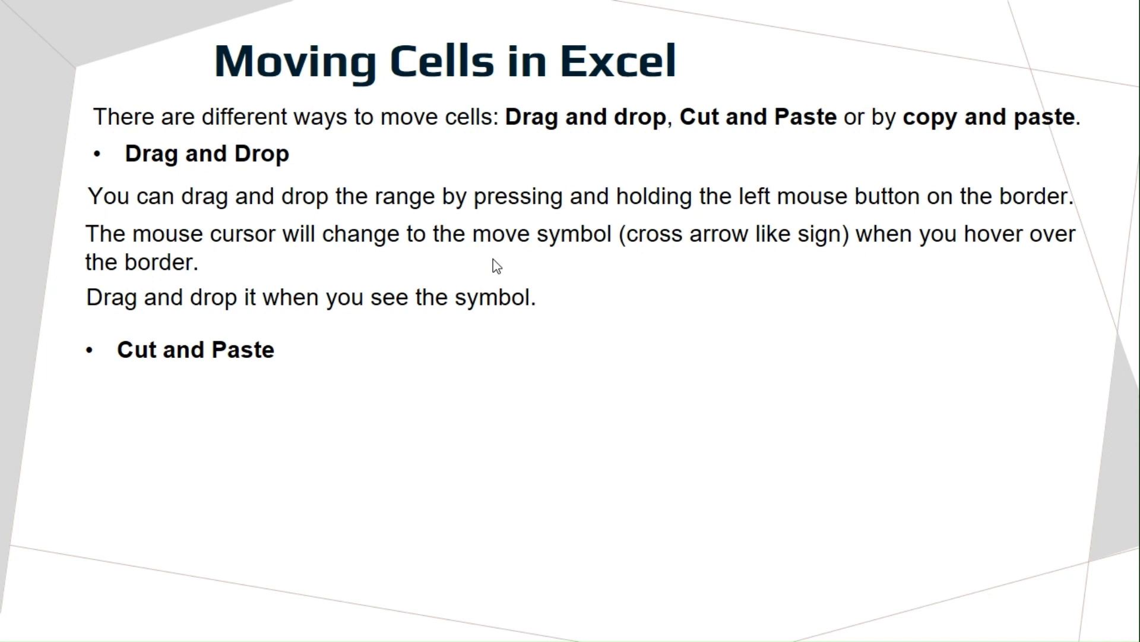
click(493, 259)
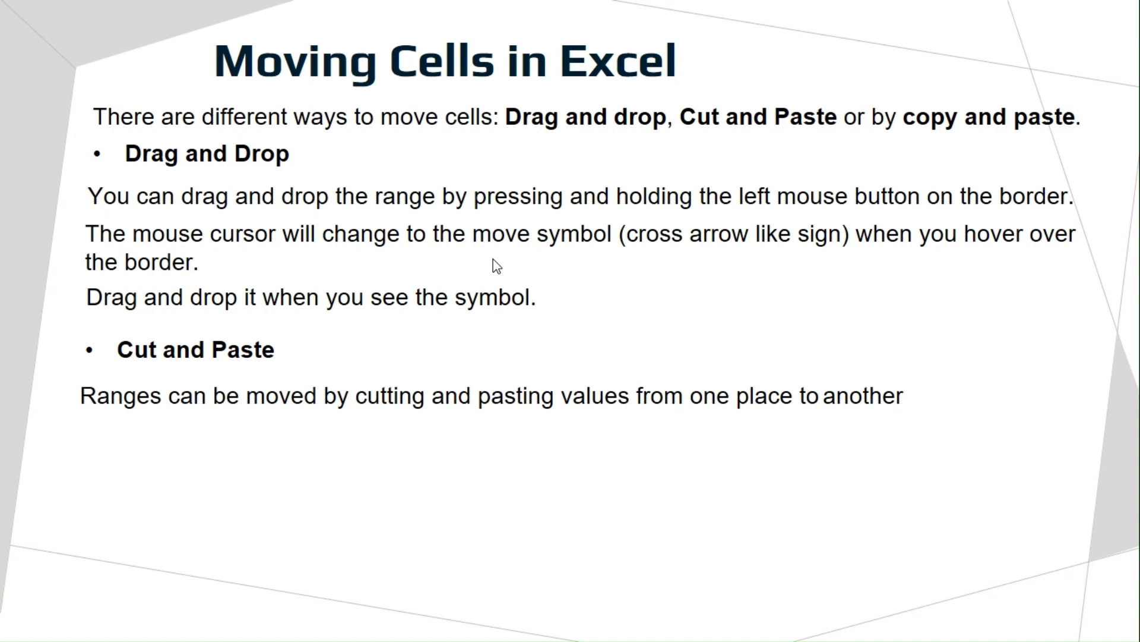
click(493, 259)
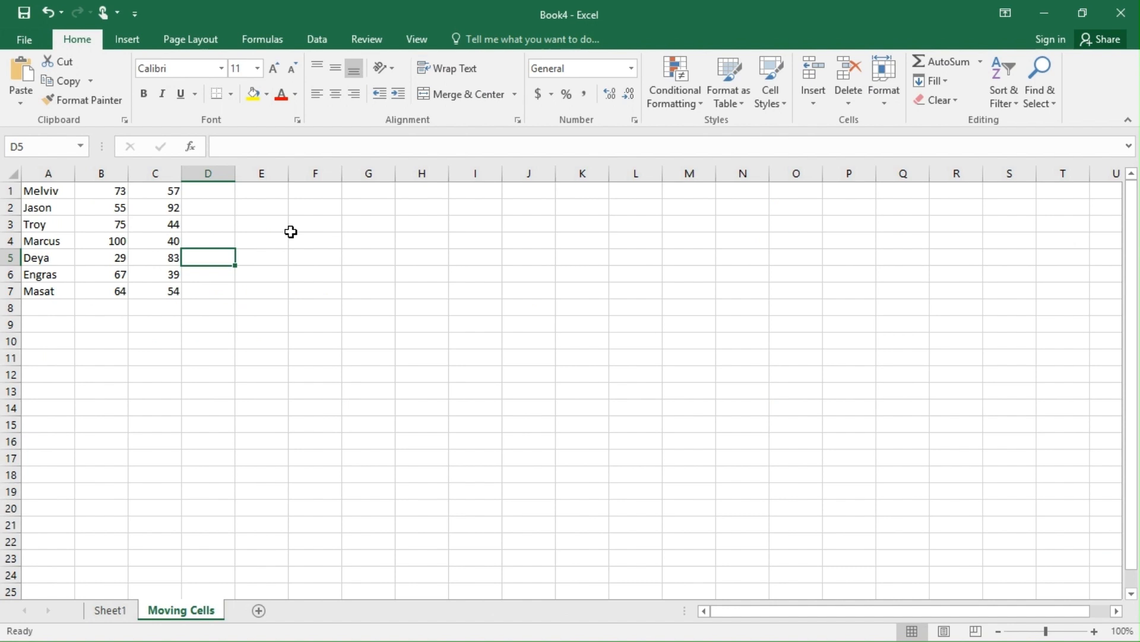
Select the table range A1:C7 and undo the last change made to it.
click(293, 228)
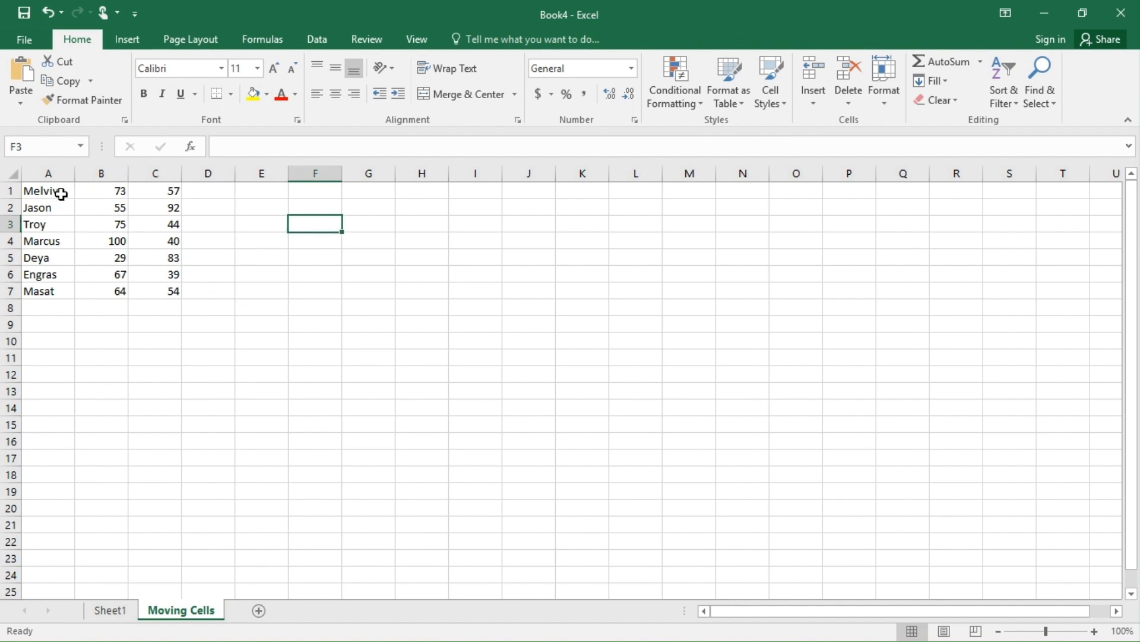
drag(53, 194, 170, 297)
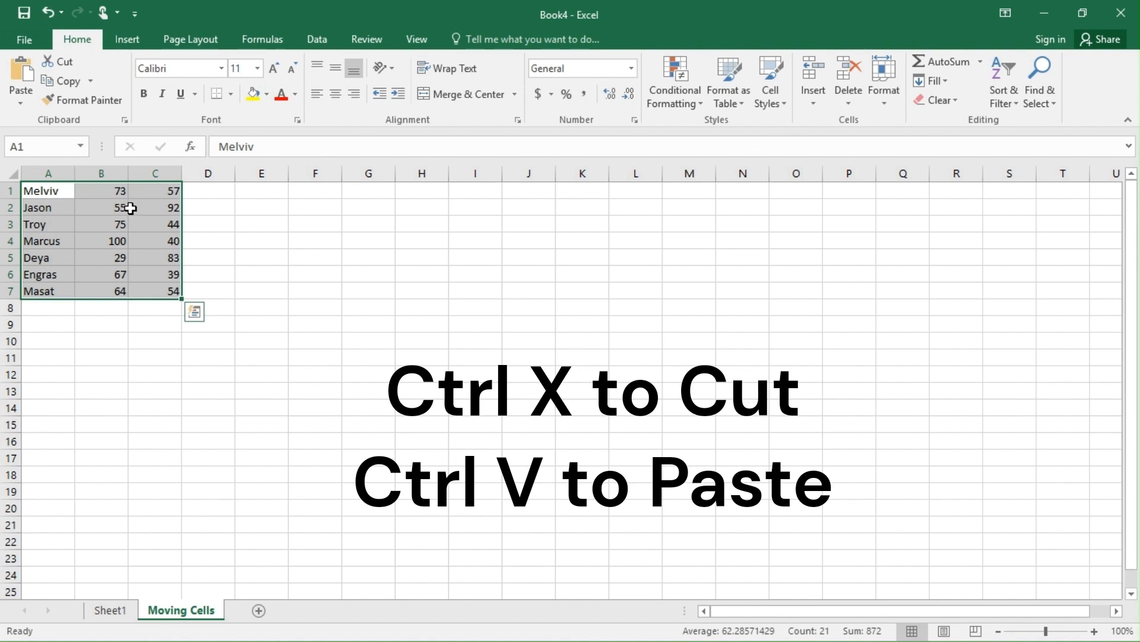
click(73, 197)
drag(74, 196, 252, 303)
key(ctrl+z)
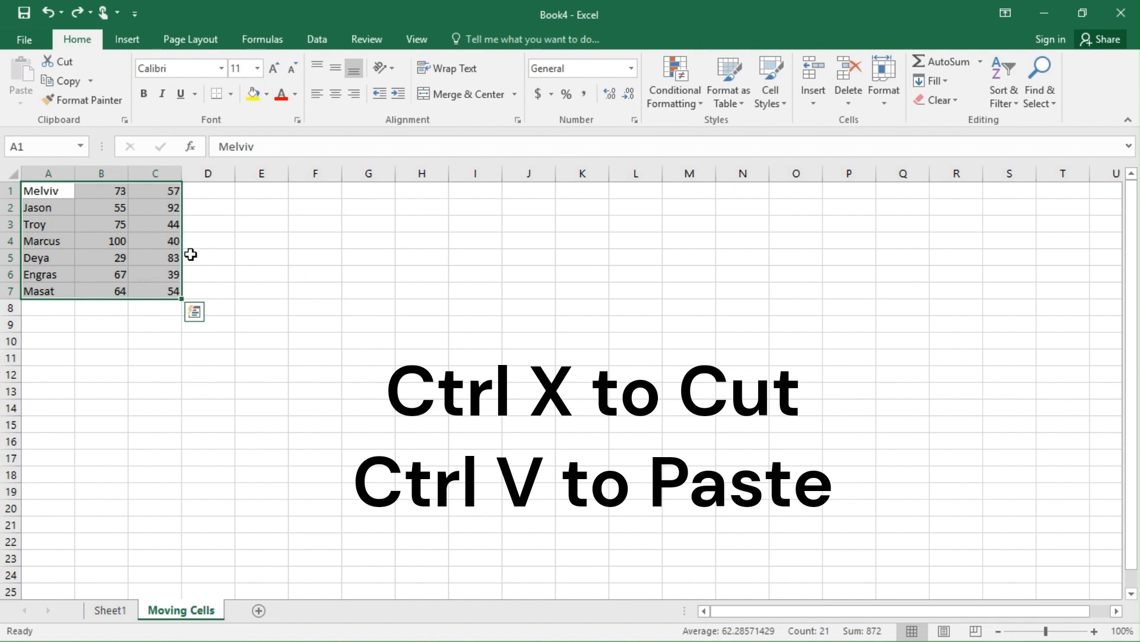
Cut the table A1:C7 and paste it with its first cell at F1.
key(ctrl+x)
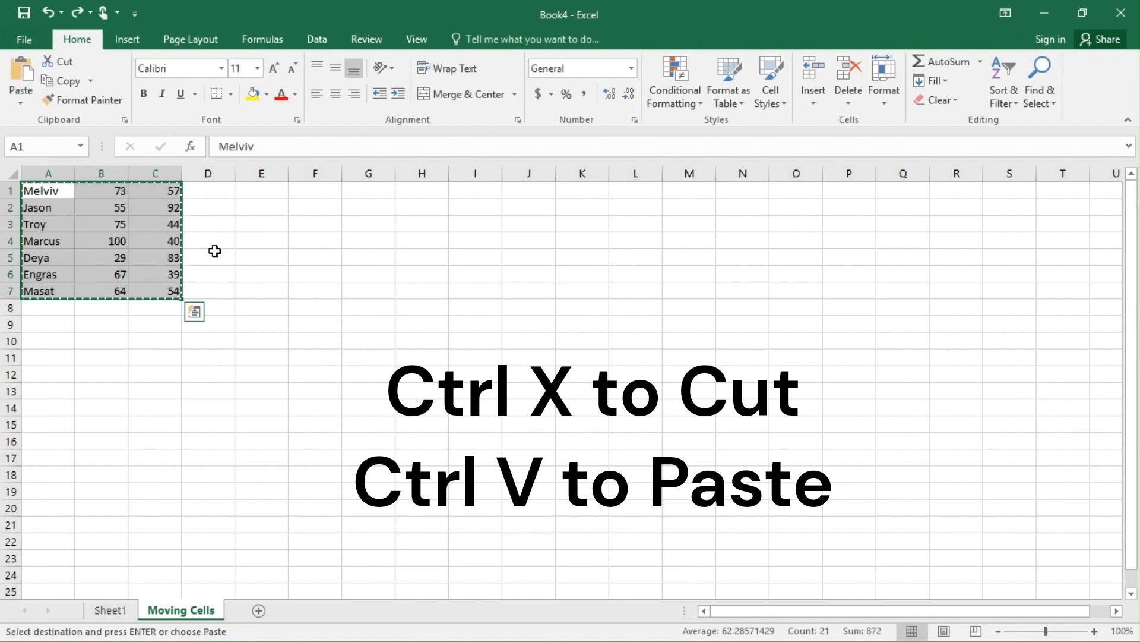
right_click(106, 207)
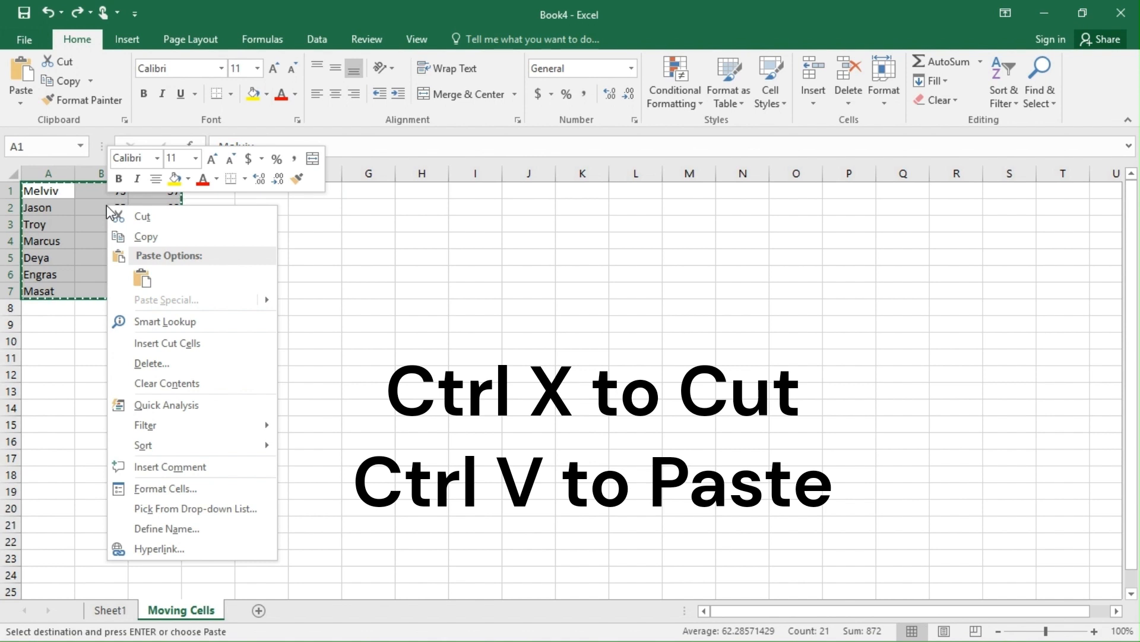
click(129, 222)
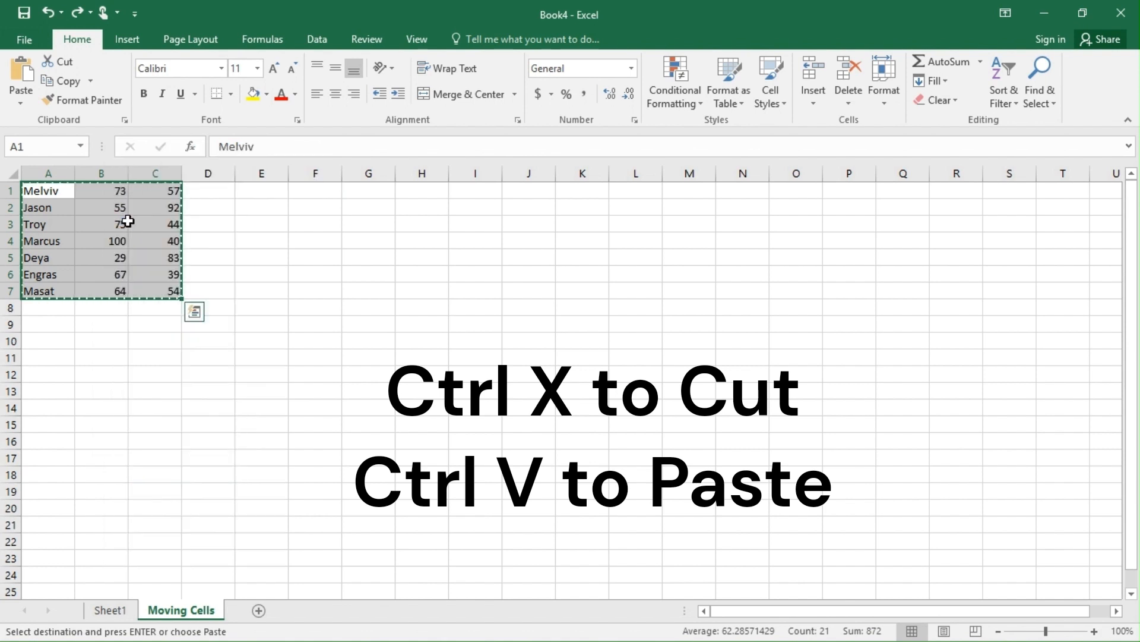
click(316, 191)
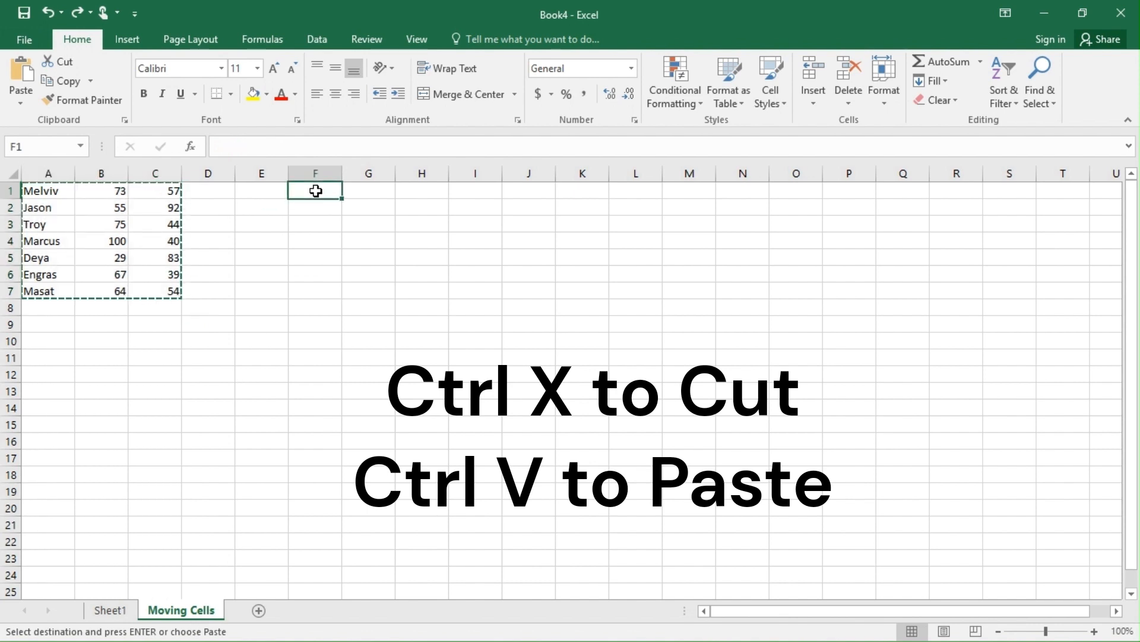
key(ctrl+v)
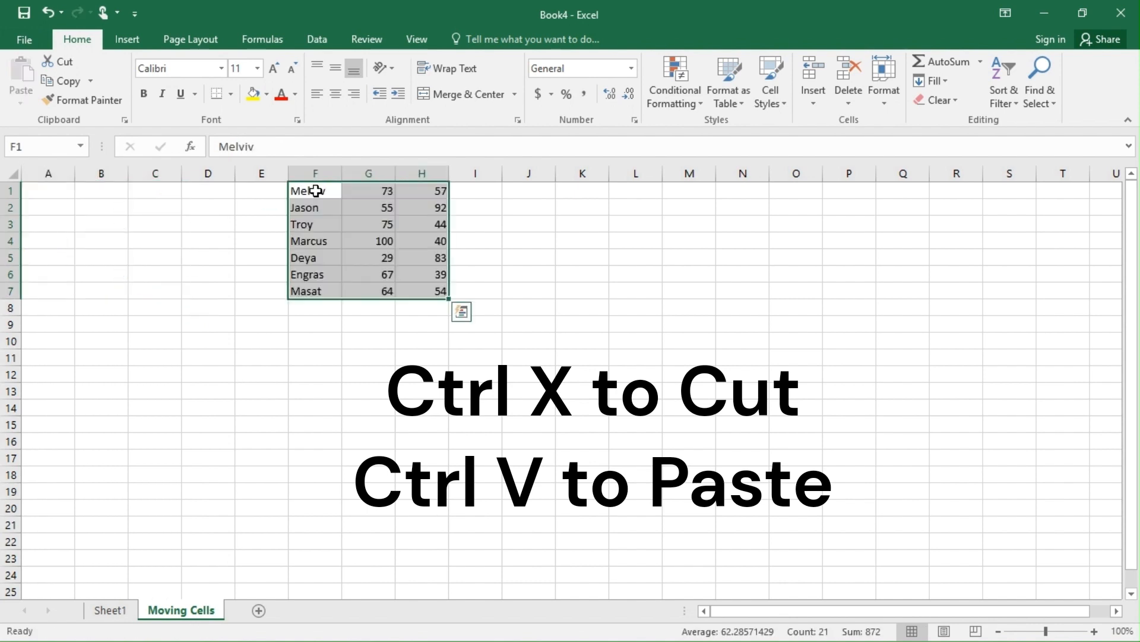
Undo the paste and paste the cut table at F1 again.
key(ctrl+z)
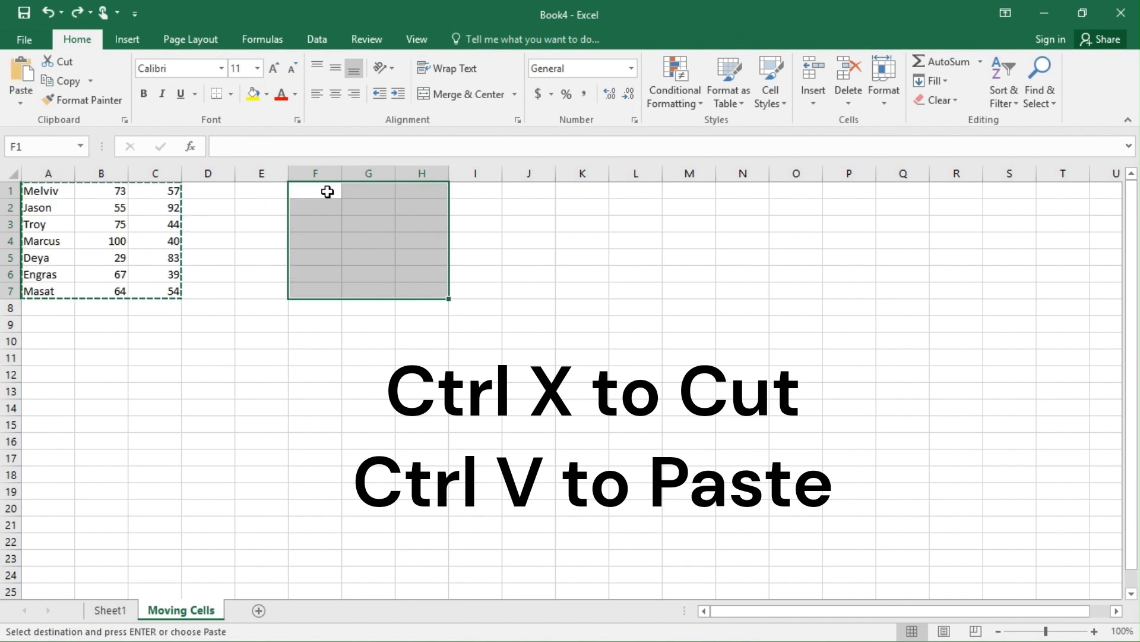
right_click(328, 192)
key(Escape)
click(294, 189)
right_click(310, 192)
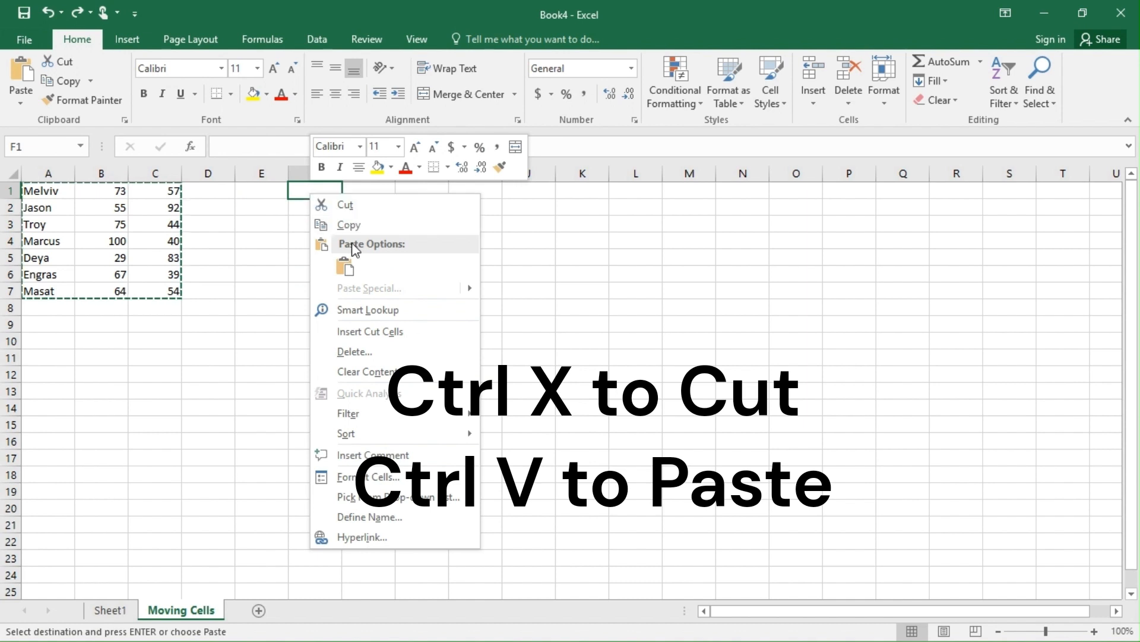
click(346, 267)
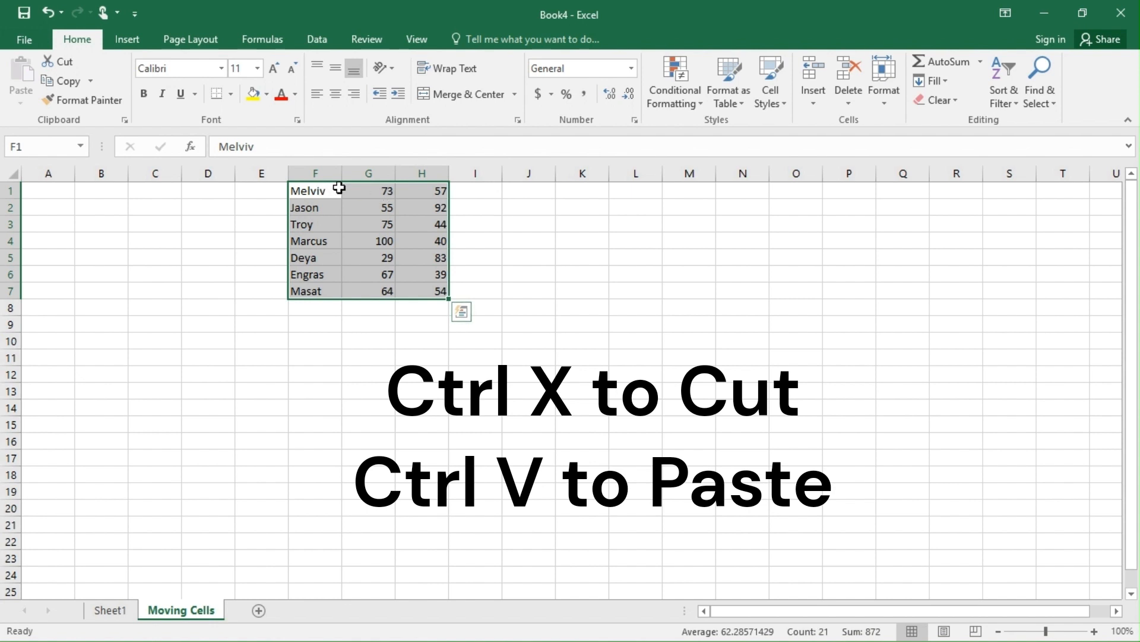
Cut the table in F1:H7 and paste it with its first cell at J1.
drag(308, 189, 420, 286)
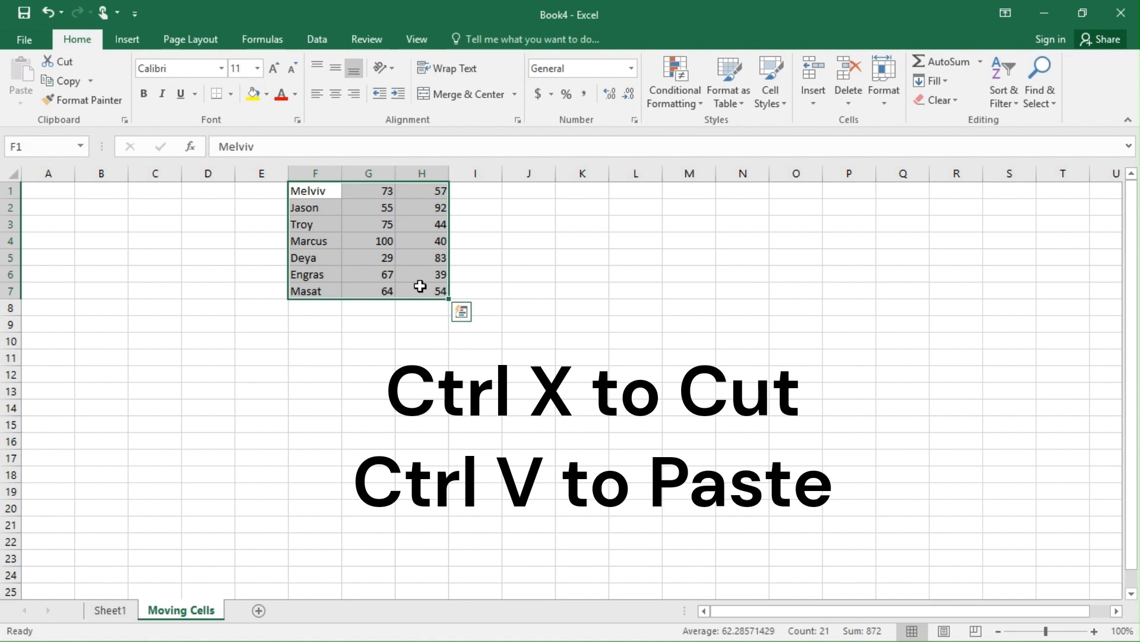
right_click(381, 277)
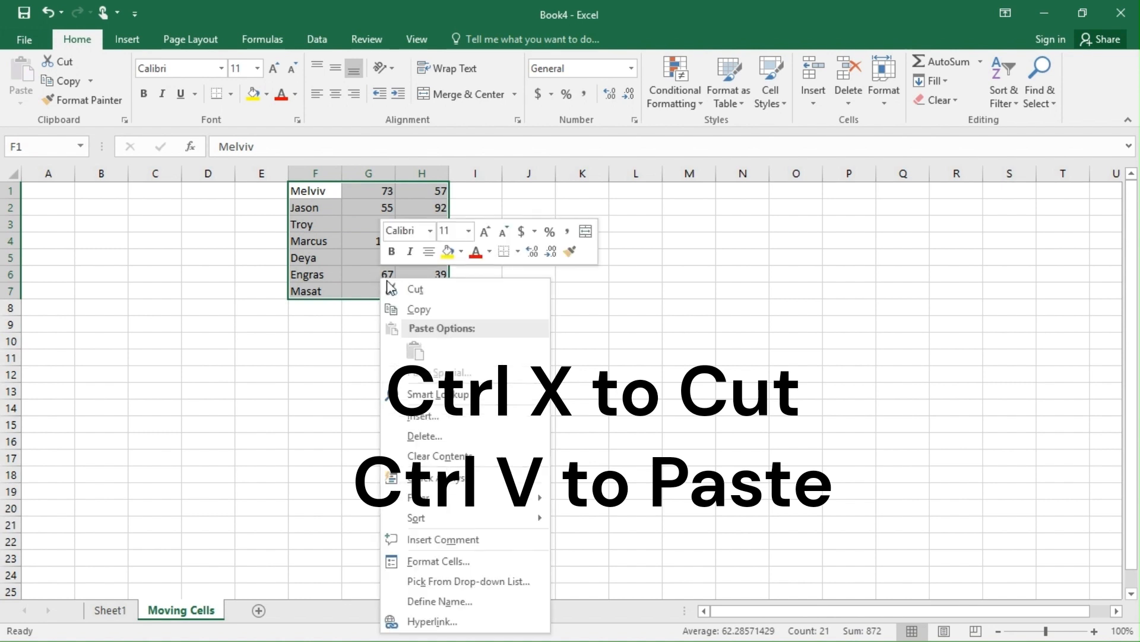
click(398, 287)
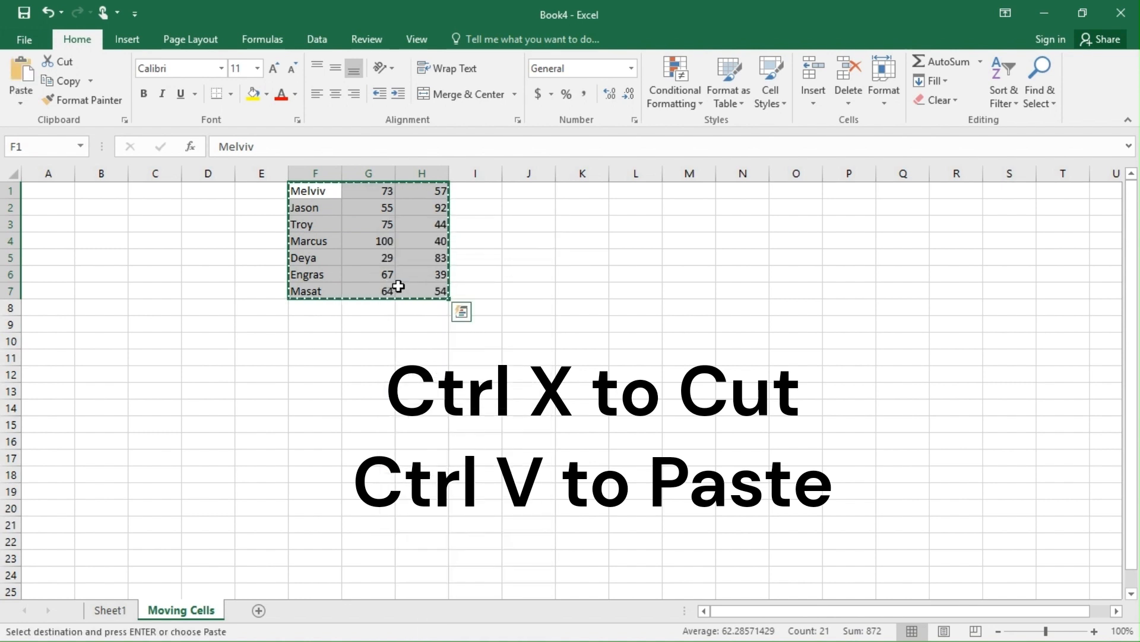
click(525, 194)
right_click(526, 194)
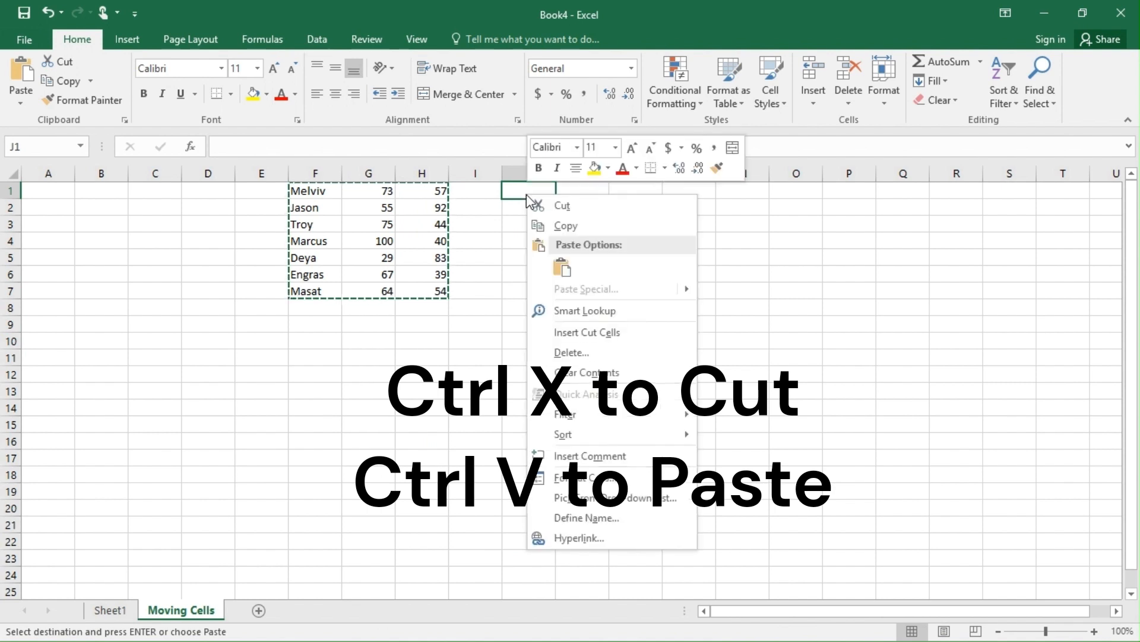
click(562, 263)
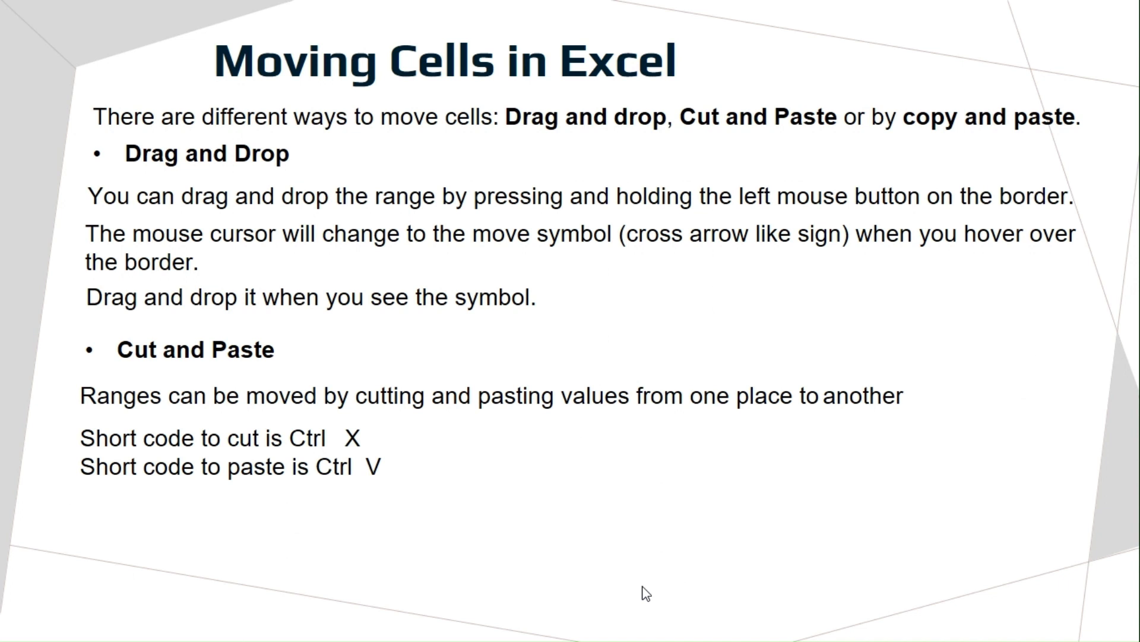
click(642, 587)
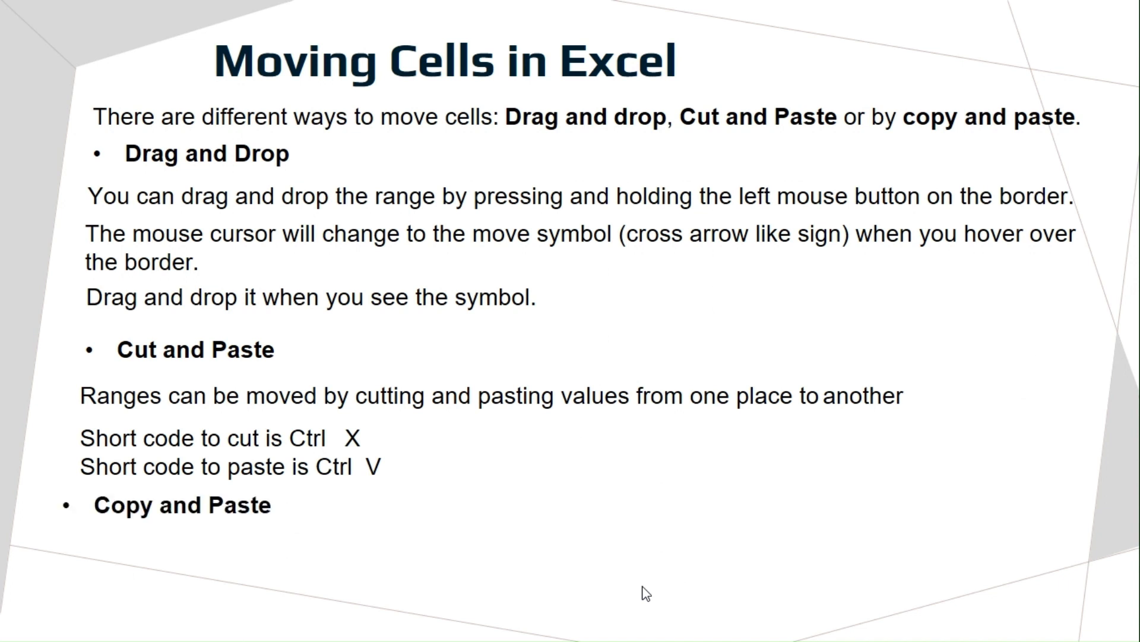
click(647, 593)
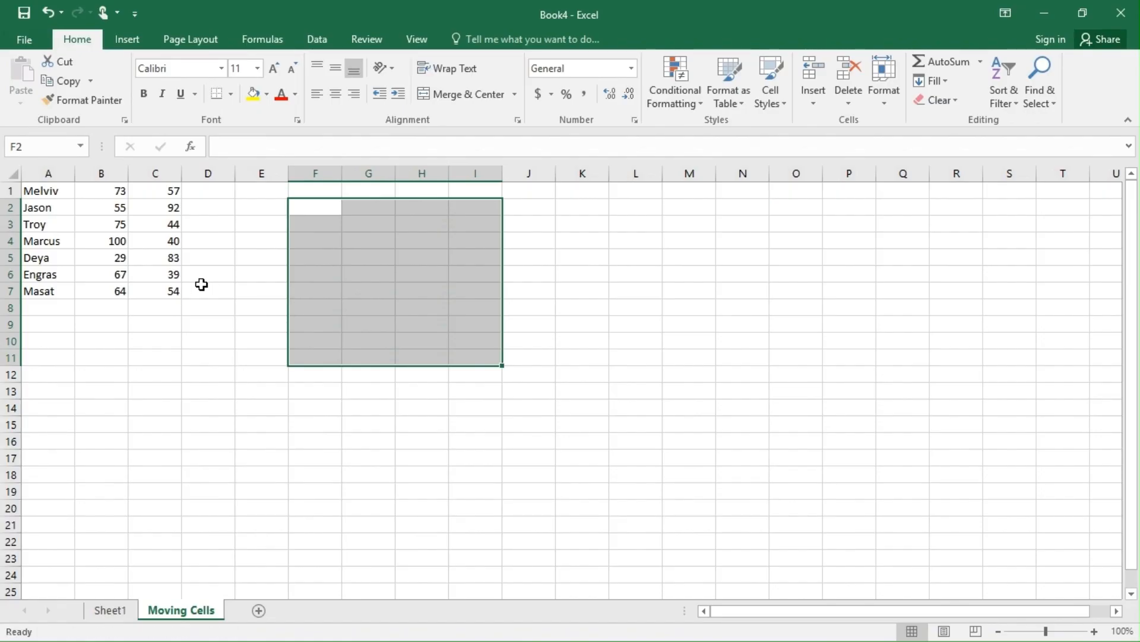
Copy the table A1:C7 and paste it with its first cell at F1.
click(203, 310)
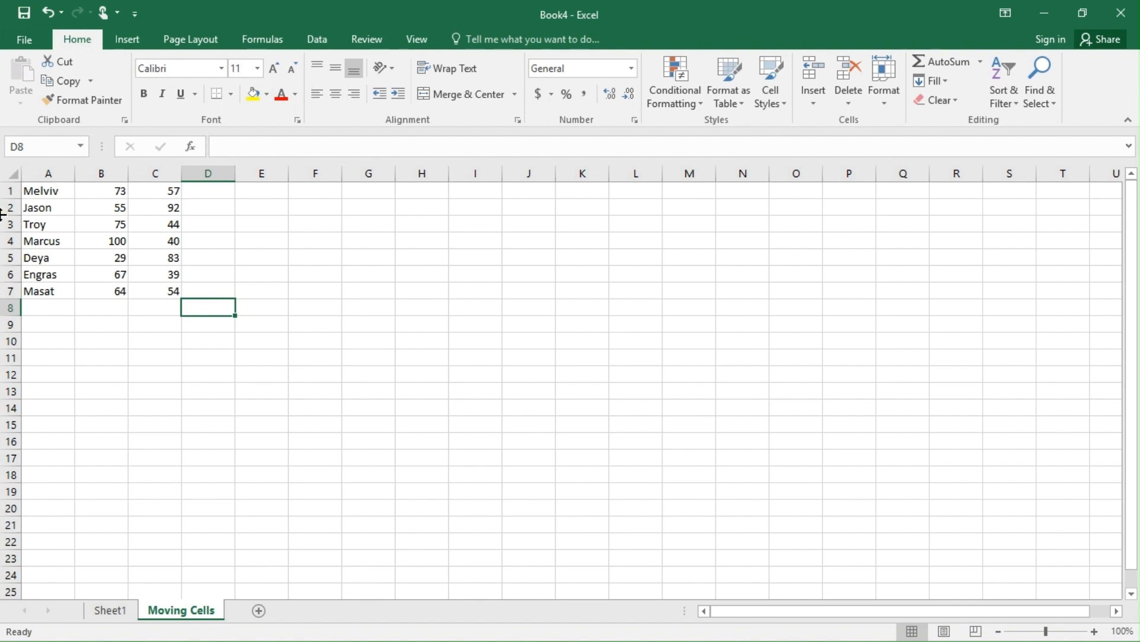
drag(46, 190, 146, 288)
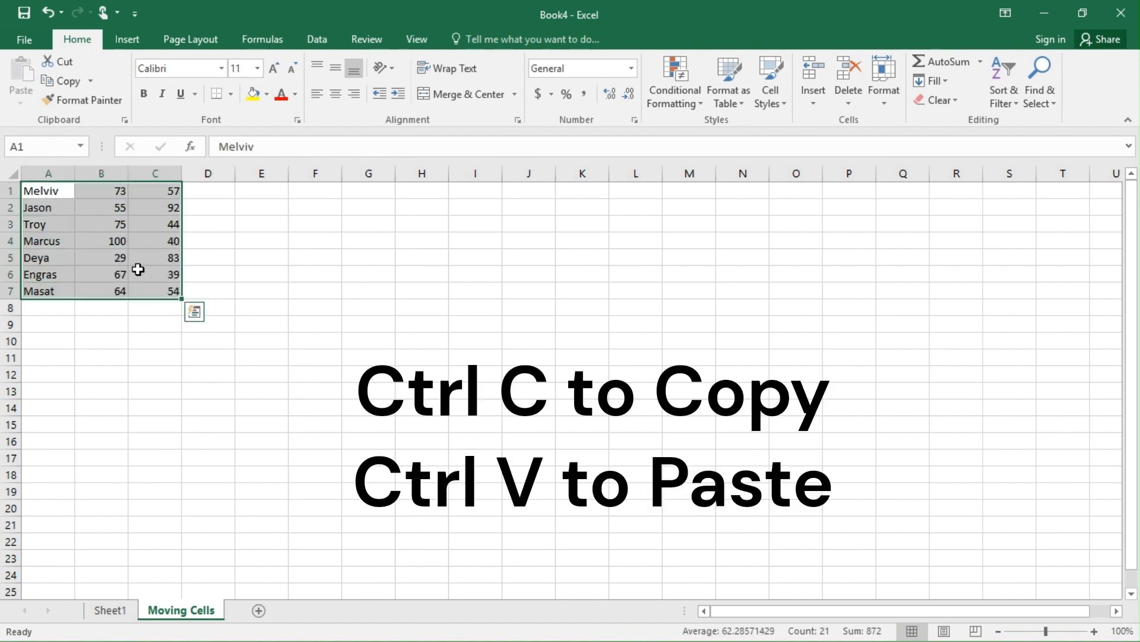
right_click(91, 196)
click(126, 229)
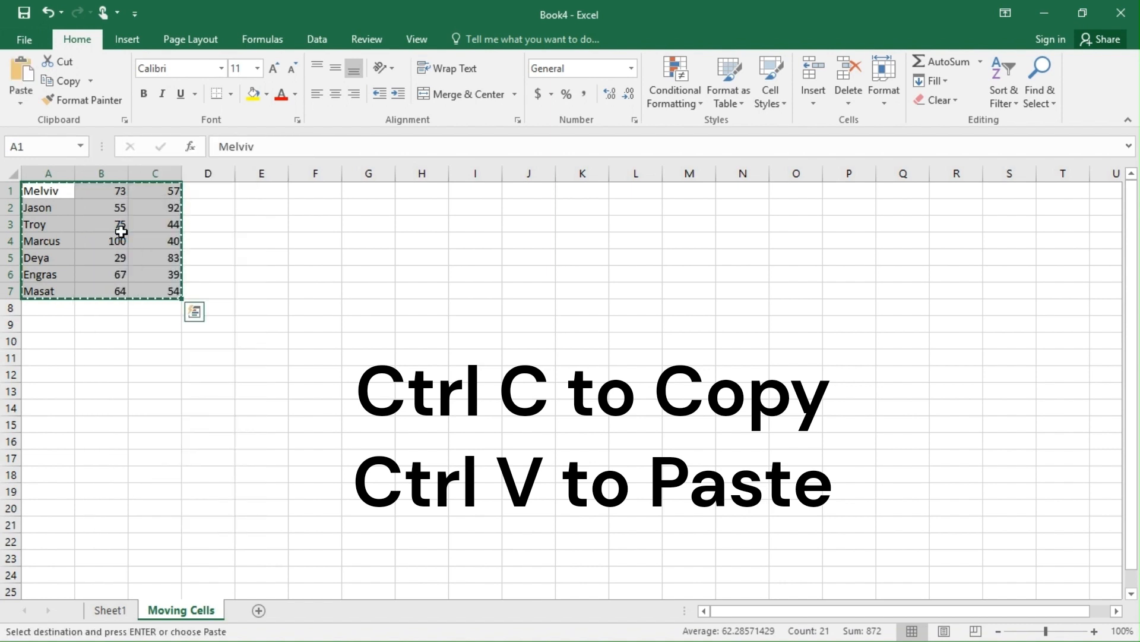
right_click(122, 228)
click(119, 241)
right_click(324, 194)
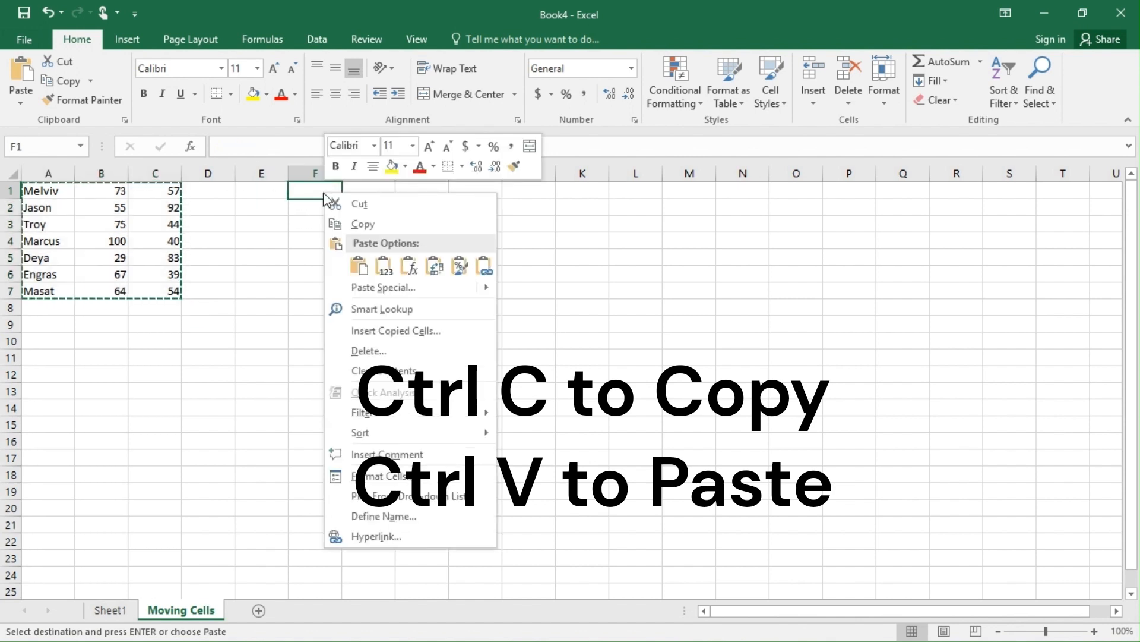
click(363, 268)
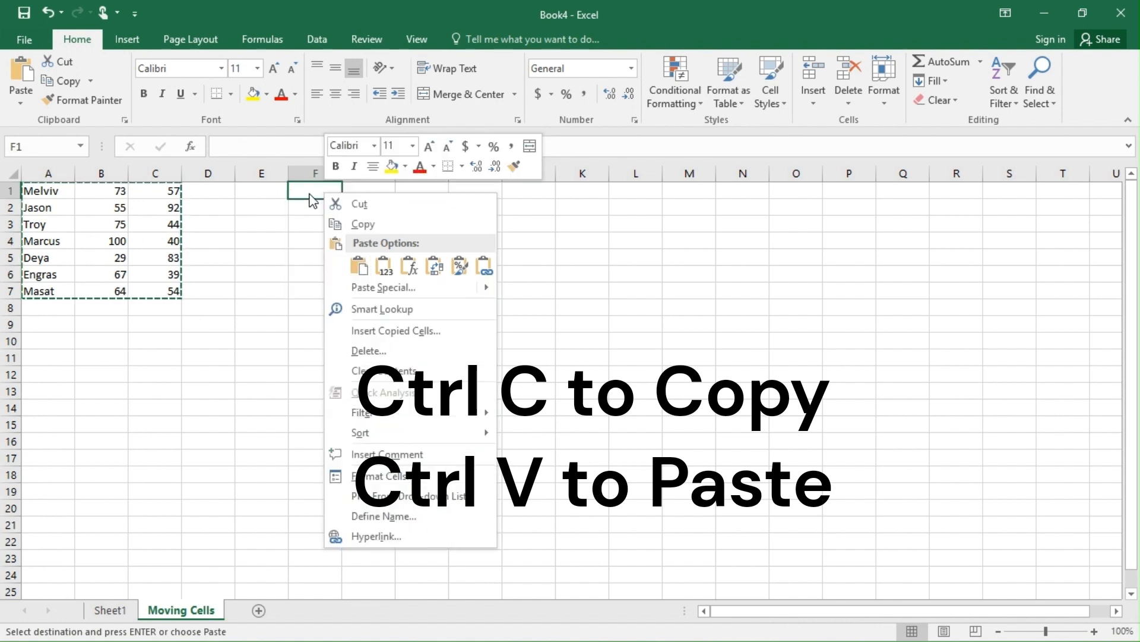
key(Escape)
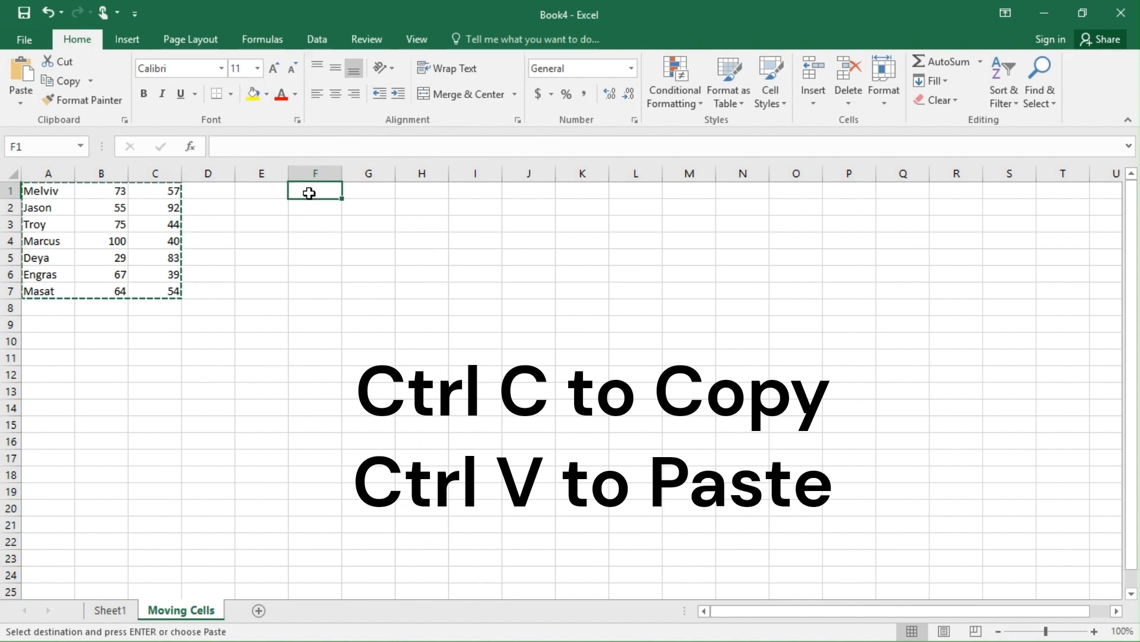
key(ctrl+v)
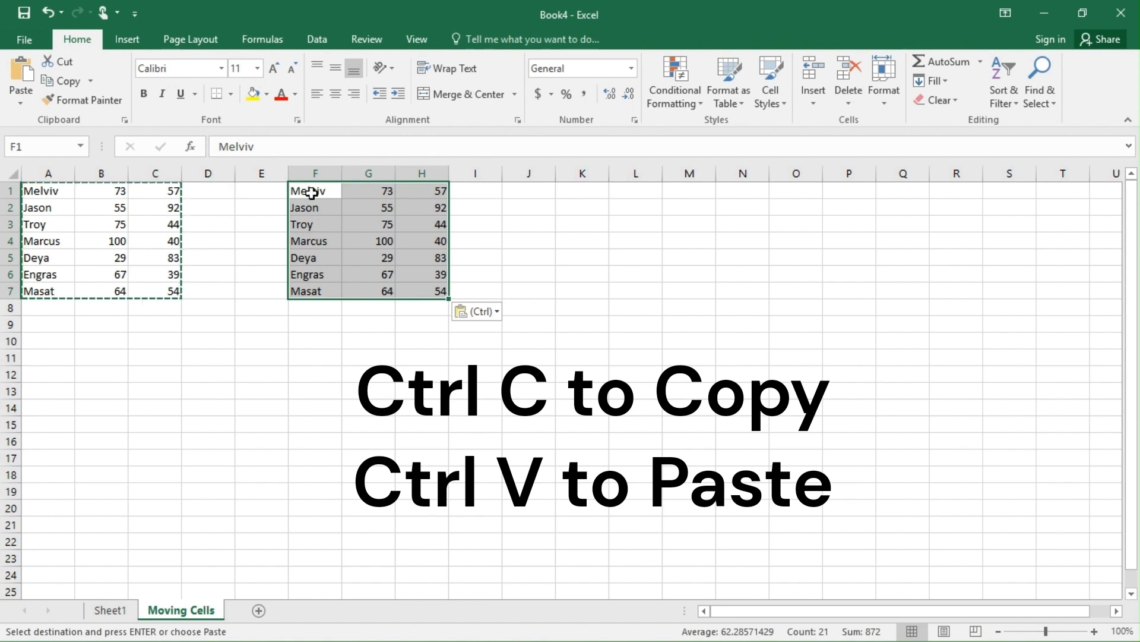
Clear the contents of the original table in A1:C7, keeping the copy that starts at F1.
click(41, 192)
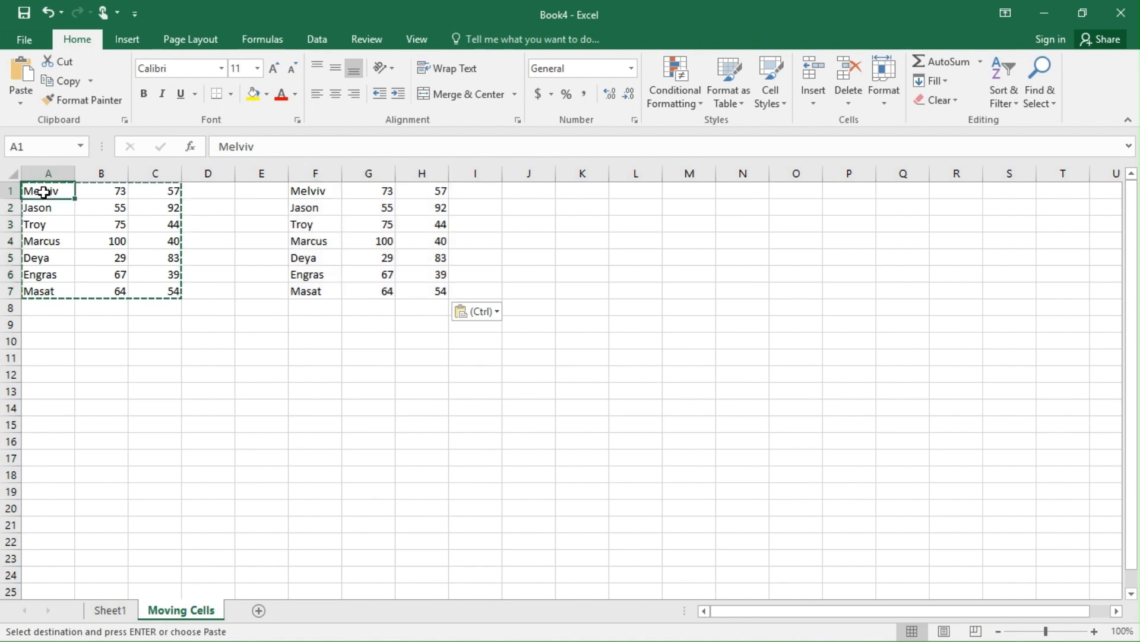
drag(44, 192, 150, 289)
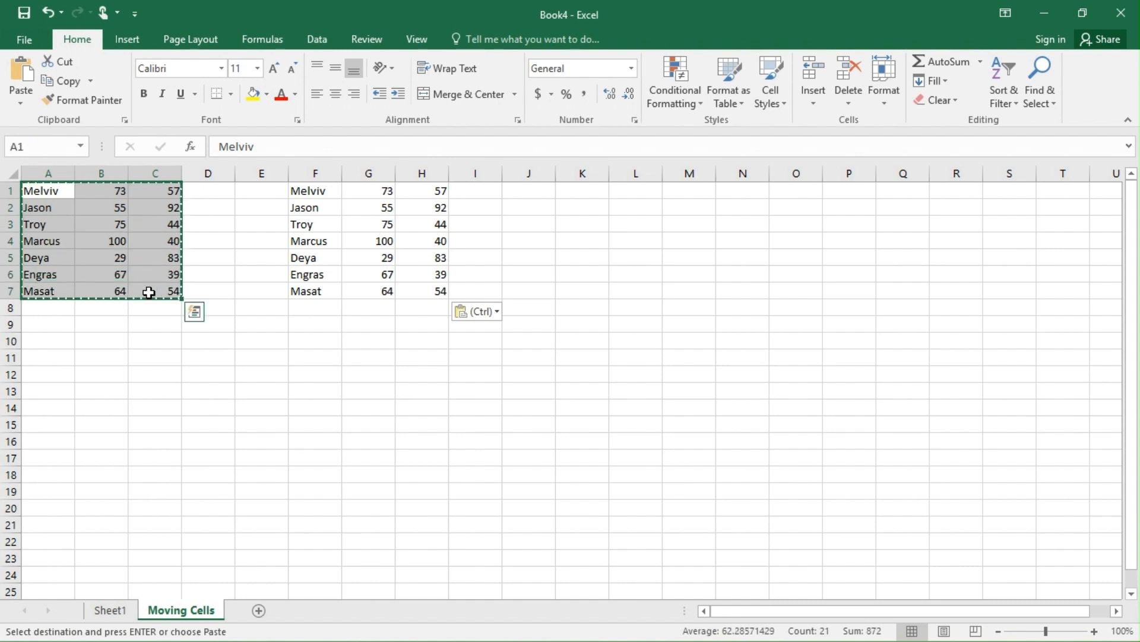
click(360, 338)
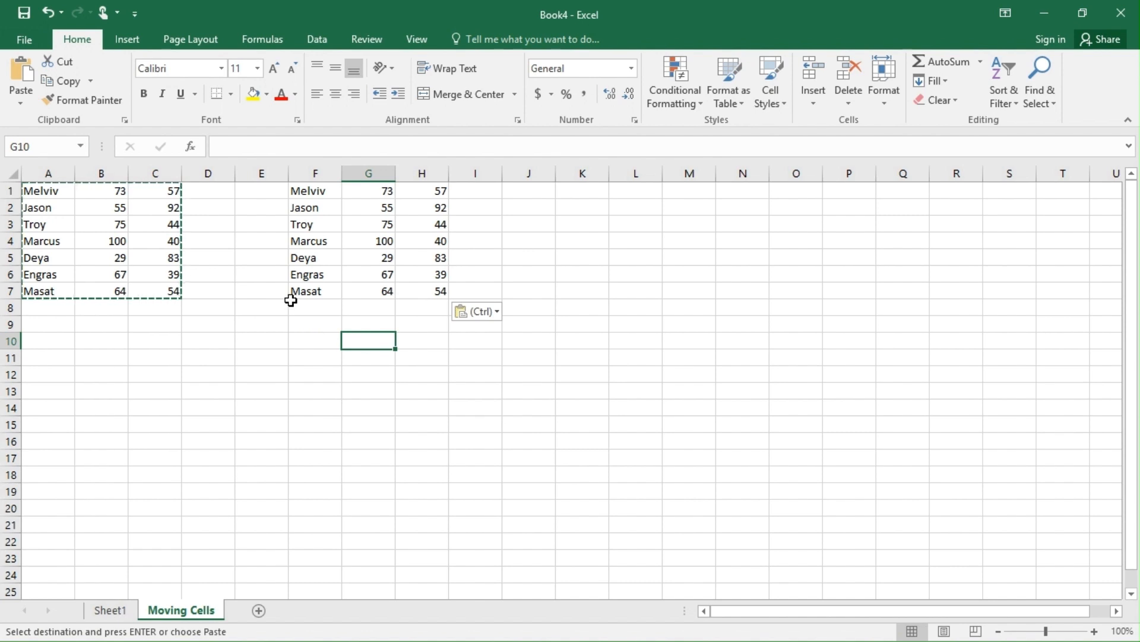
click(211, 228)
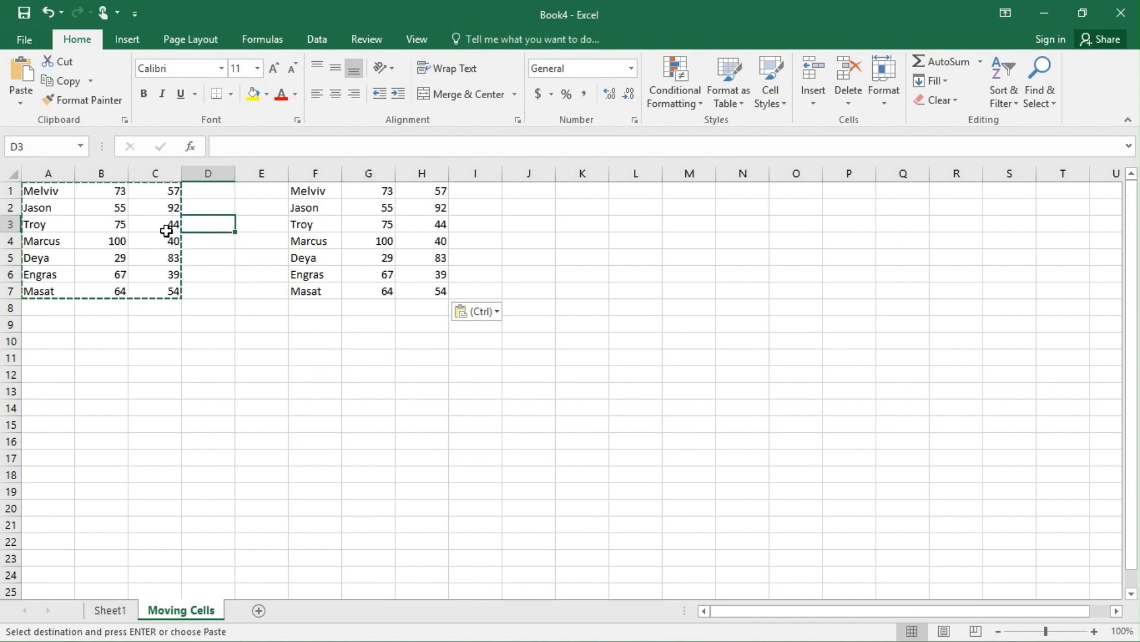
drag(40, 187, 148, 288)
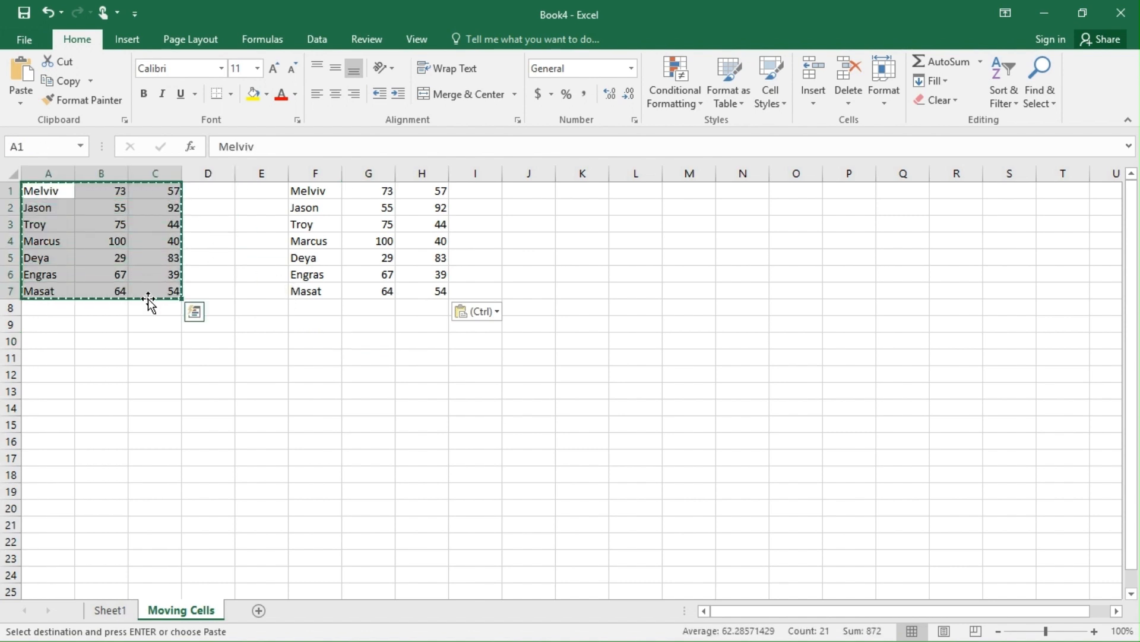
key(Delete)
key(ctrl+z)
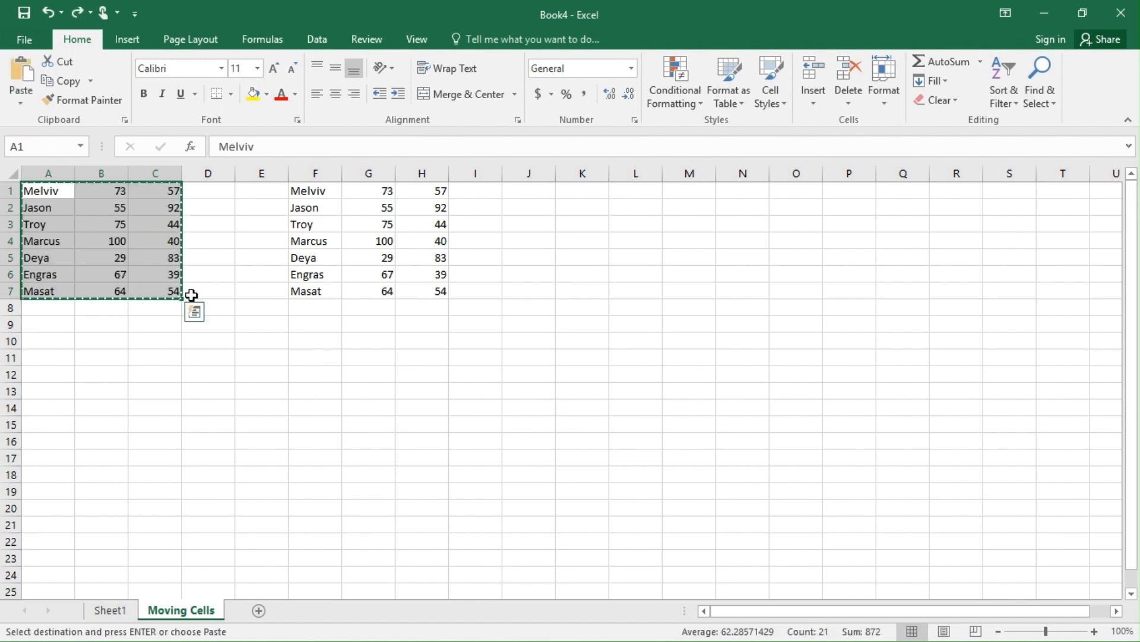
key(Delete)
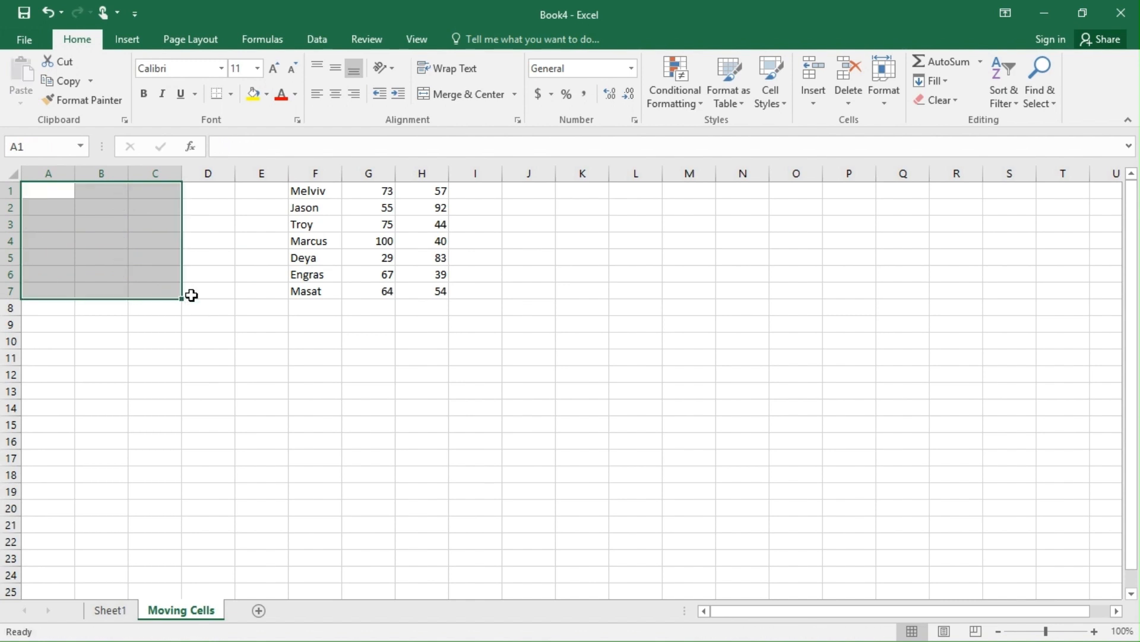
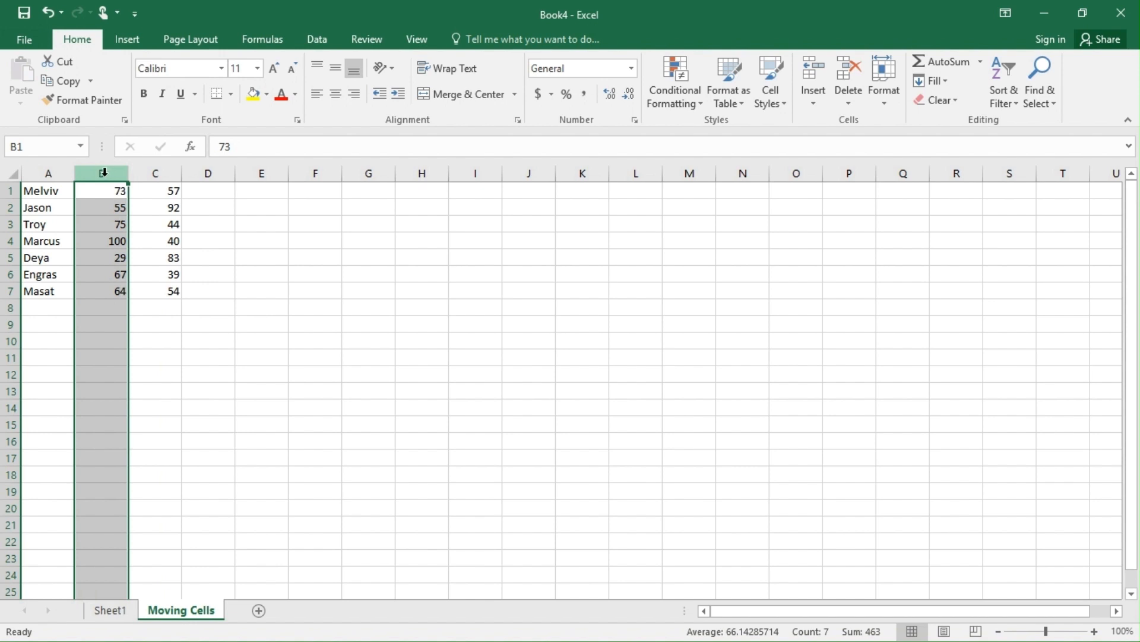
Insert a new blank column at column B, between the names and the first number column.
right_click(105, 178)
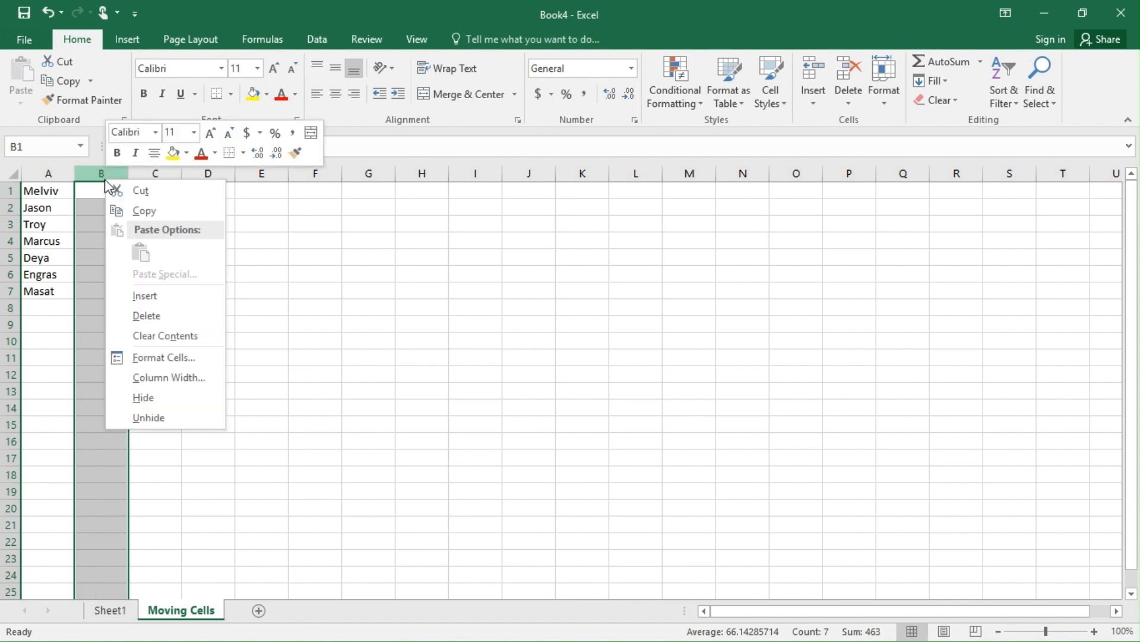
click(148, 297)
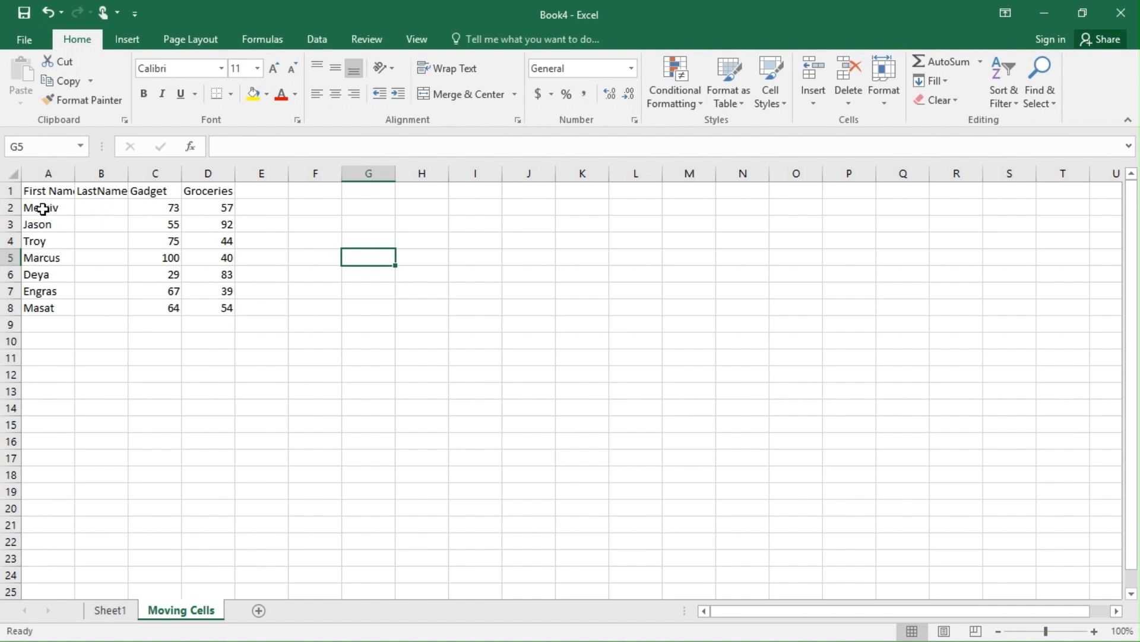
Fill in the last names of the first four people in the LastName column, cells B2:B5.
click(93, 207)
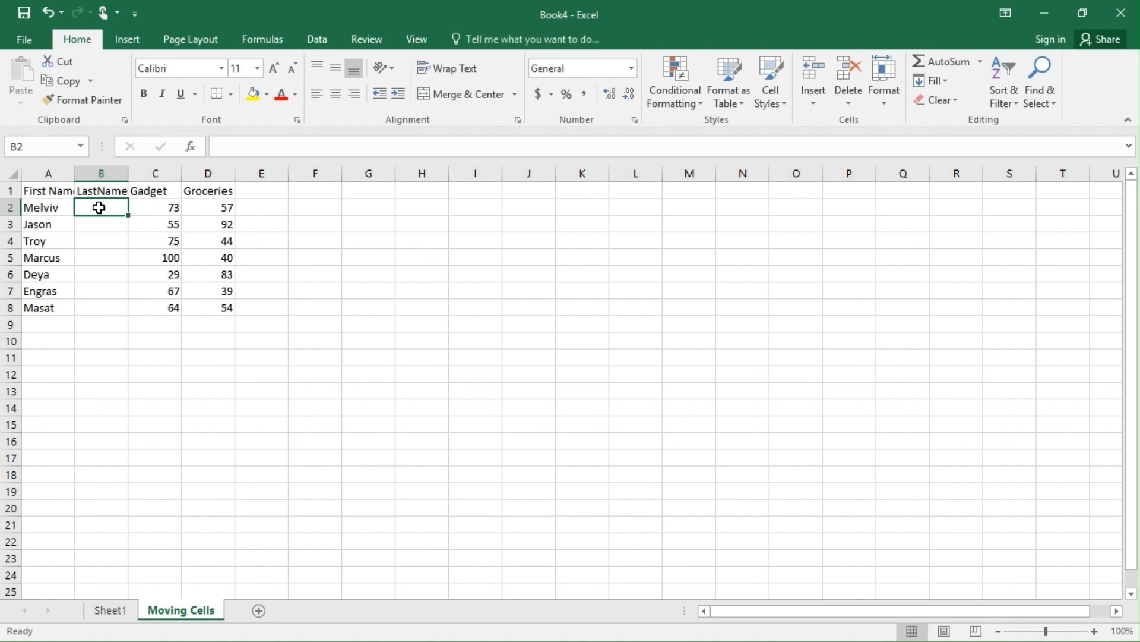
text(Kol)
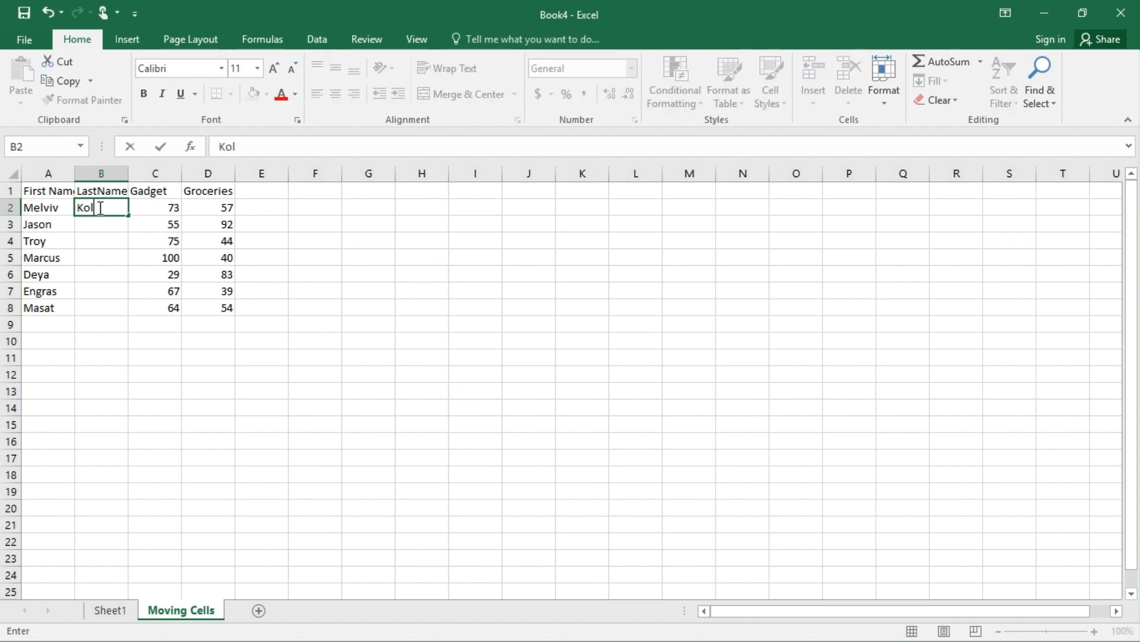
key(Return)
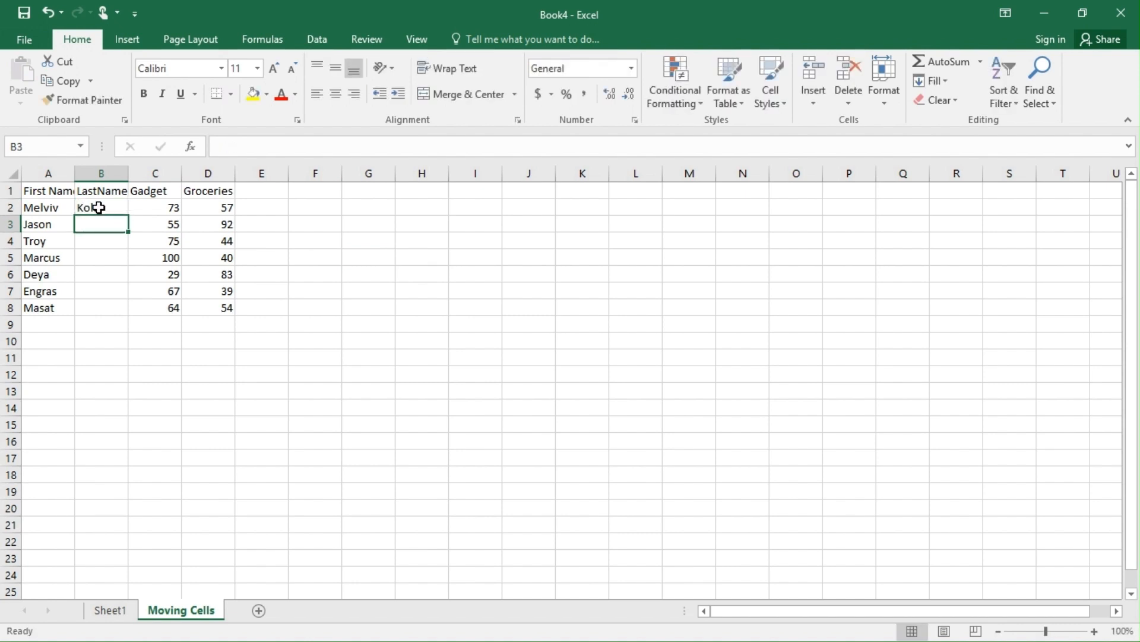
text(Oka)
key(Return)
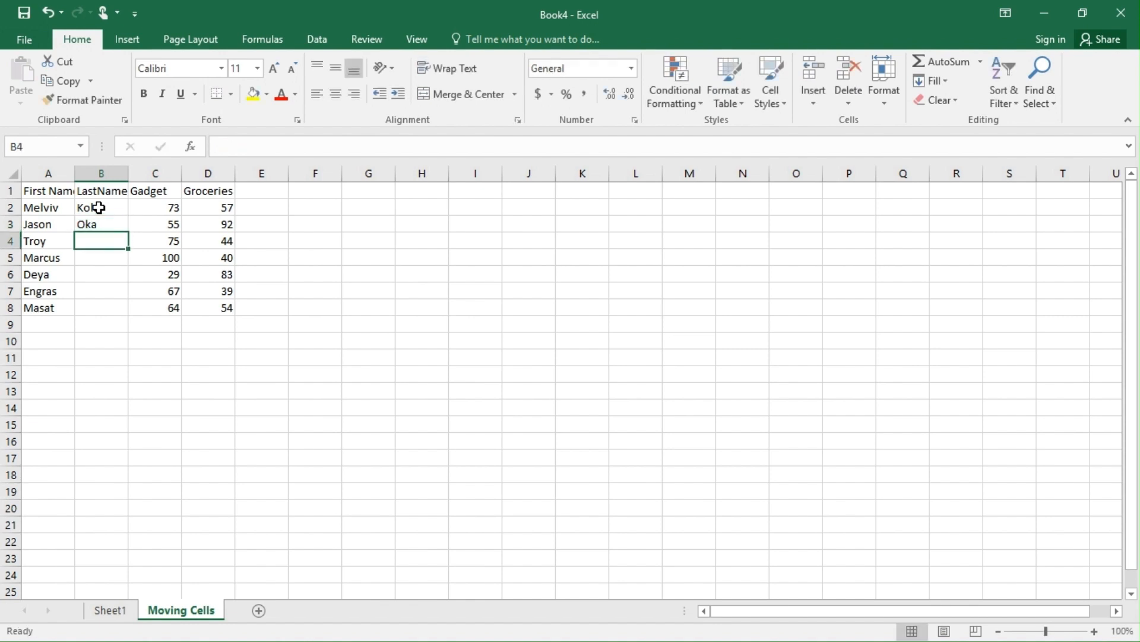
text(Gideon)
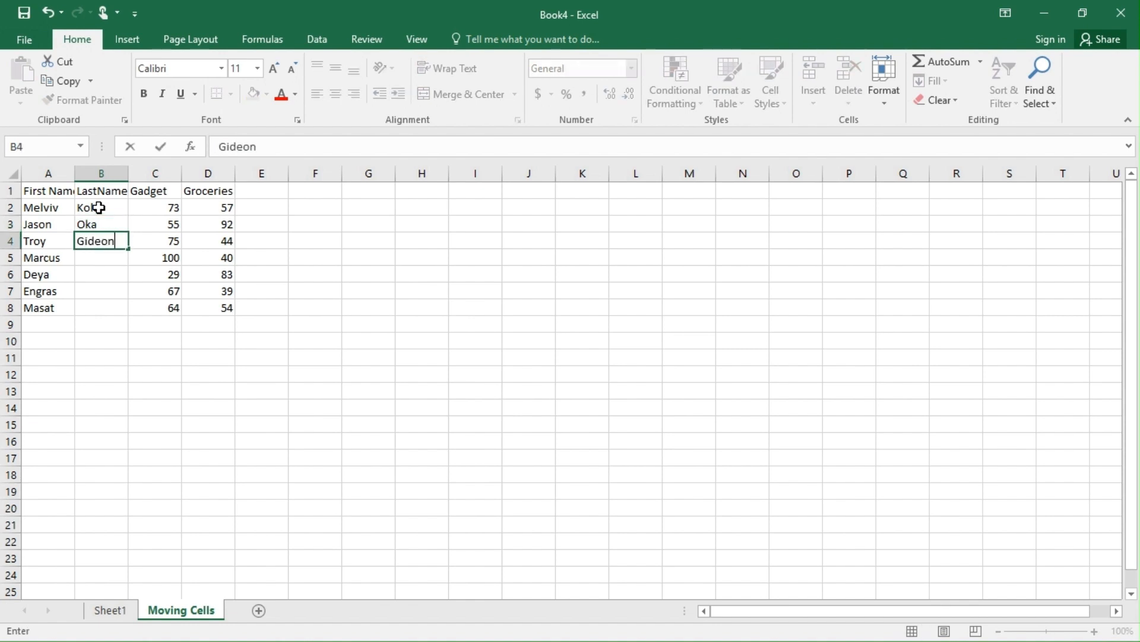
key(Return)
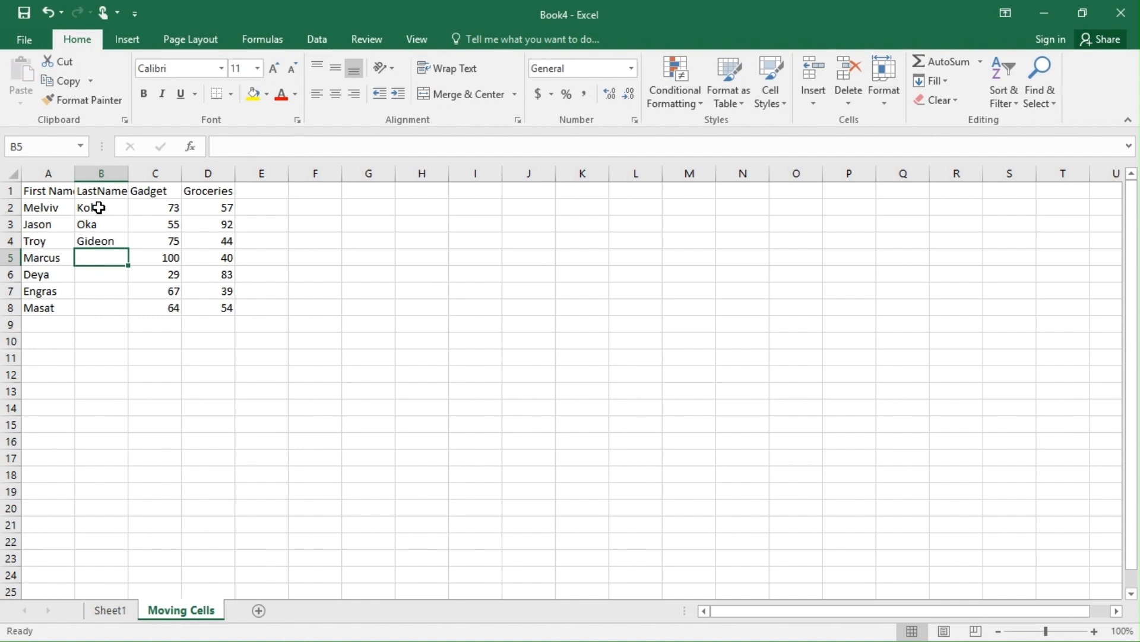
text(Bush)
key(Return)
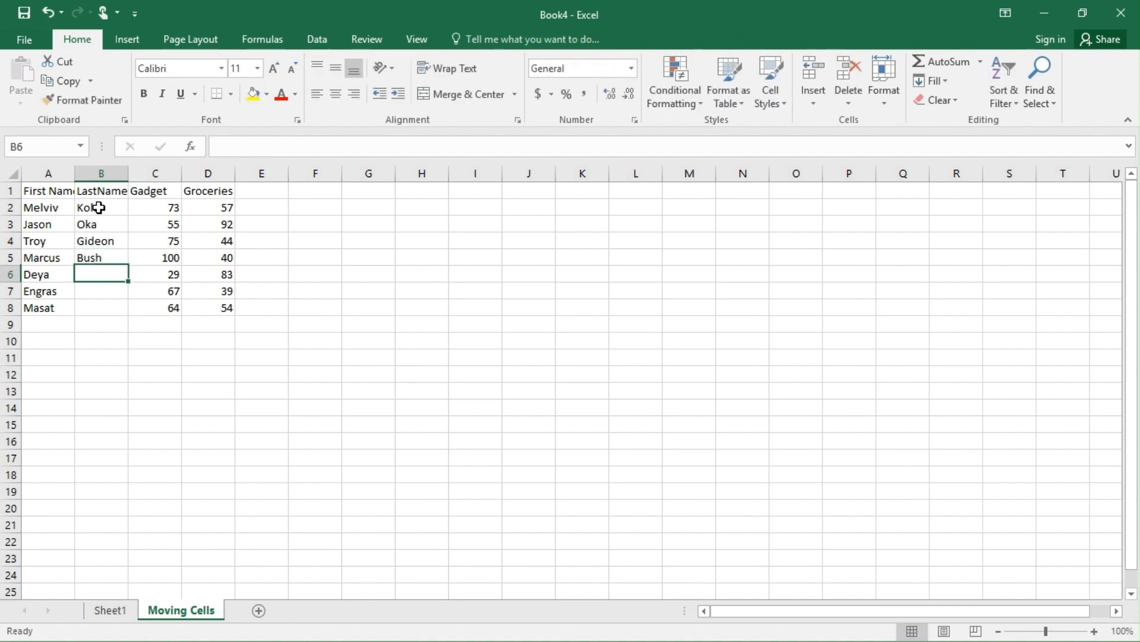
Fill in the last names of the remaining three people in the LastName column, cells B6:B8.
text(Phil)
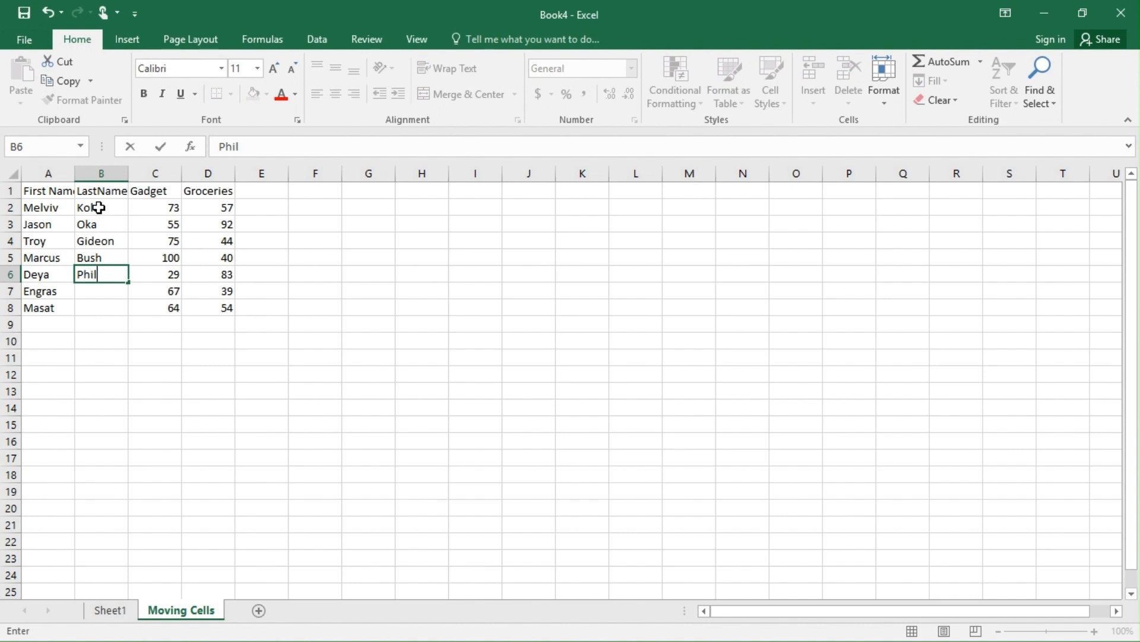
text(ip)
key(Return)
text(Micar)
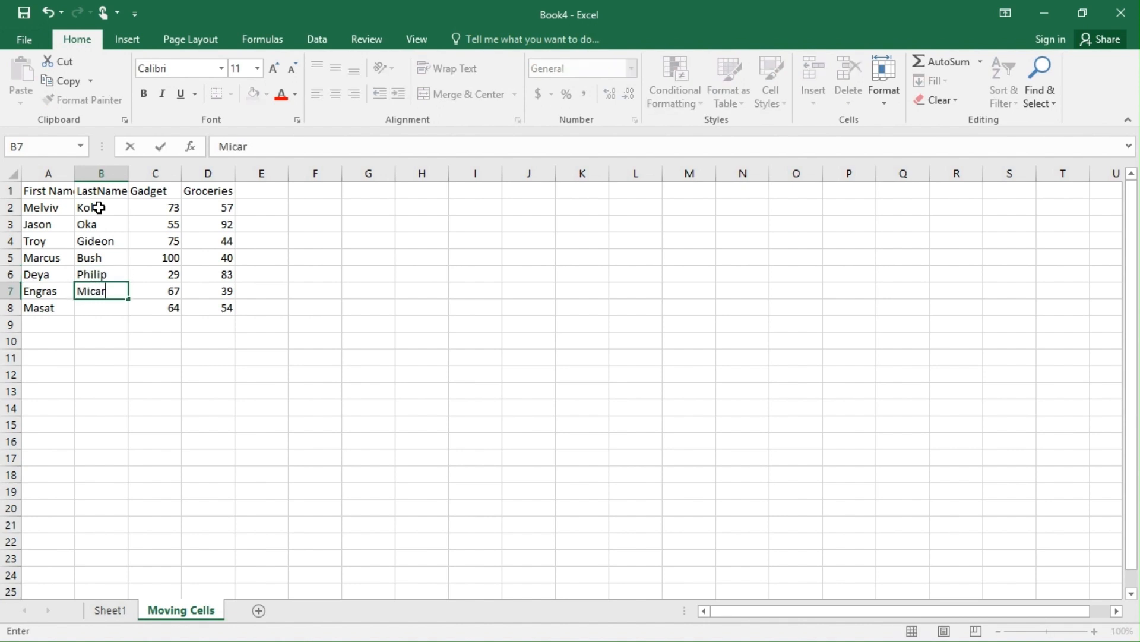
key(Return)
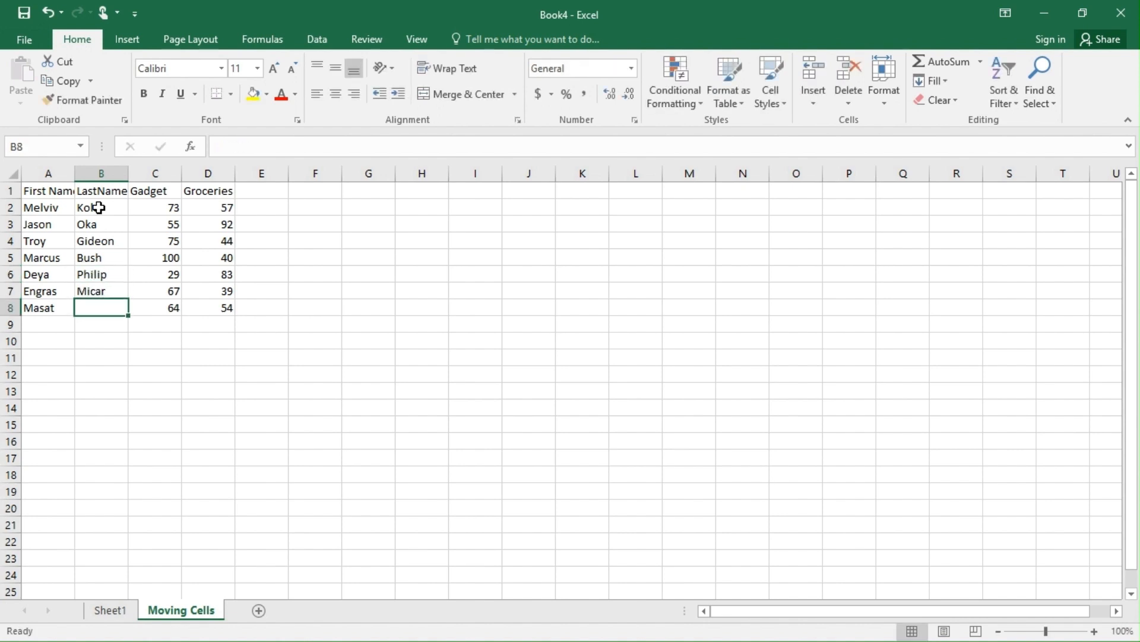
text(Shegs)
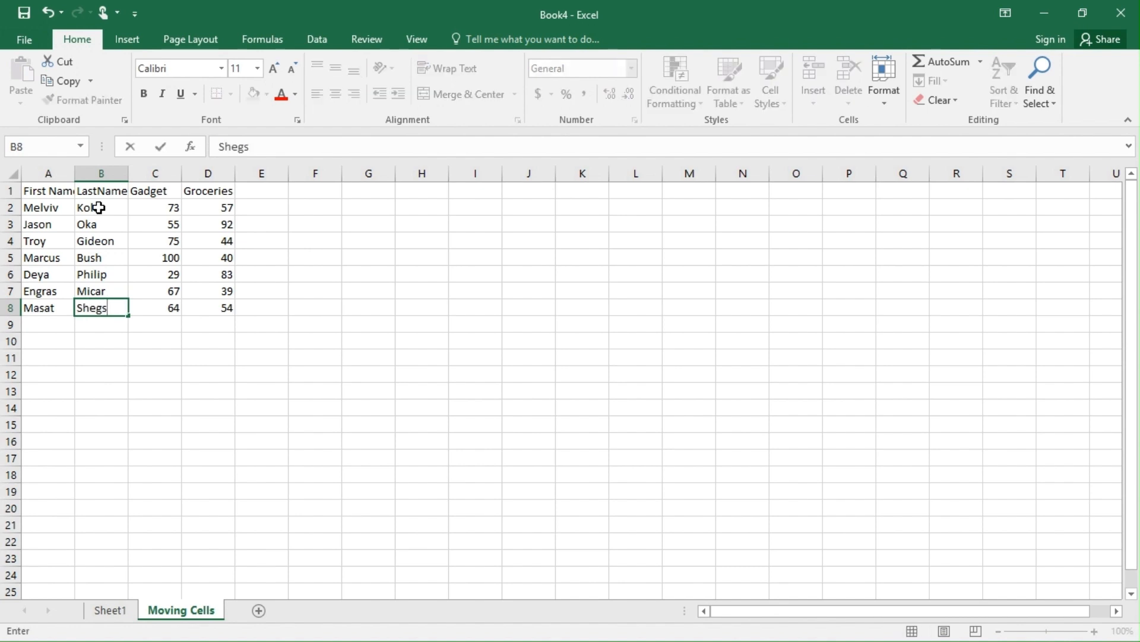
key(Return)
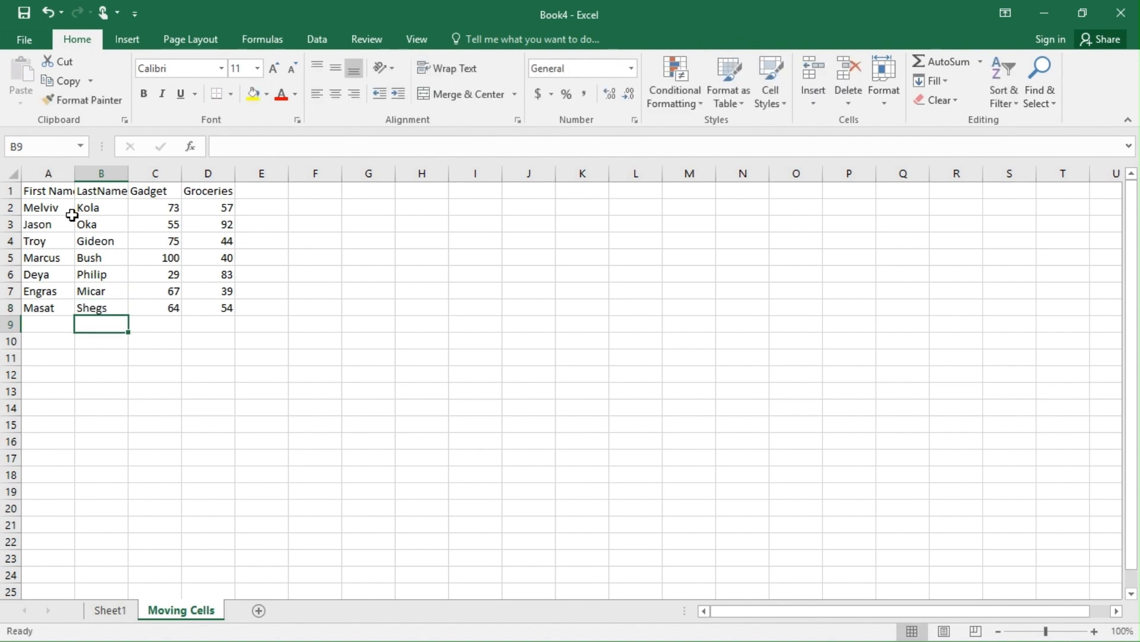
click(101, 170)
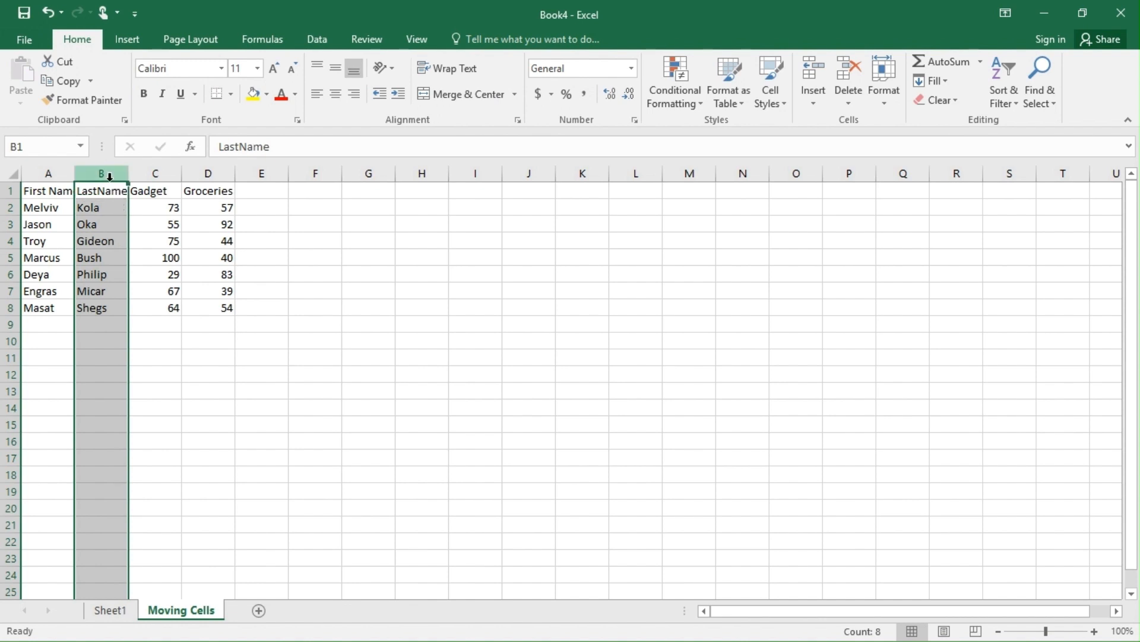
click(107, 208)
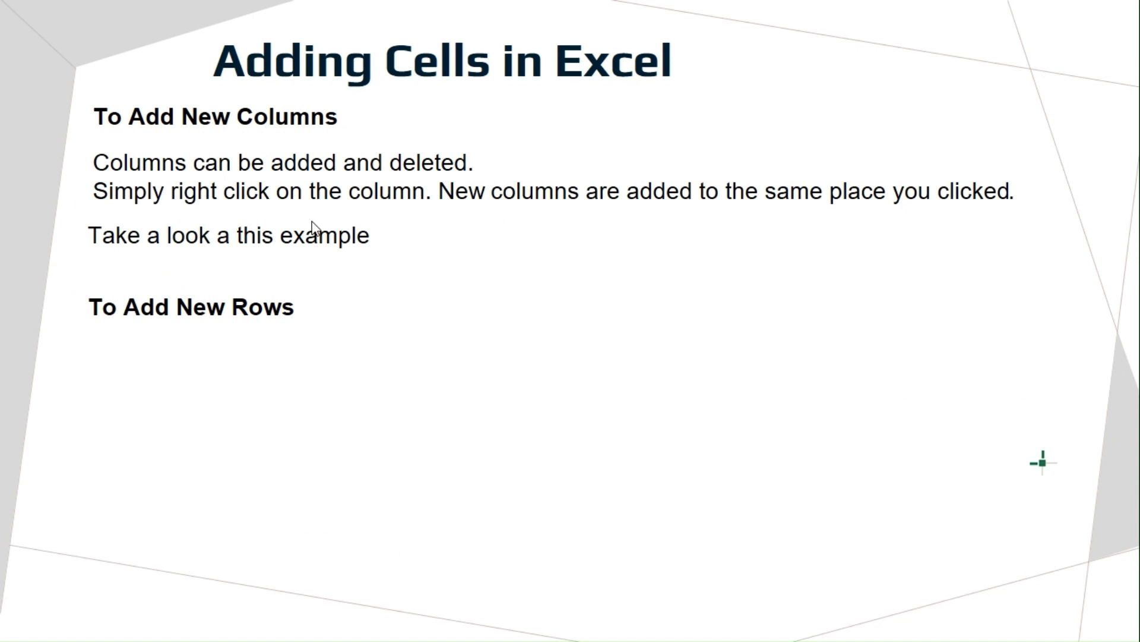
click(312, 221)
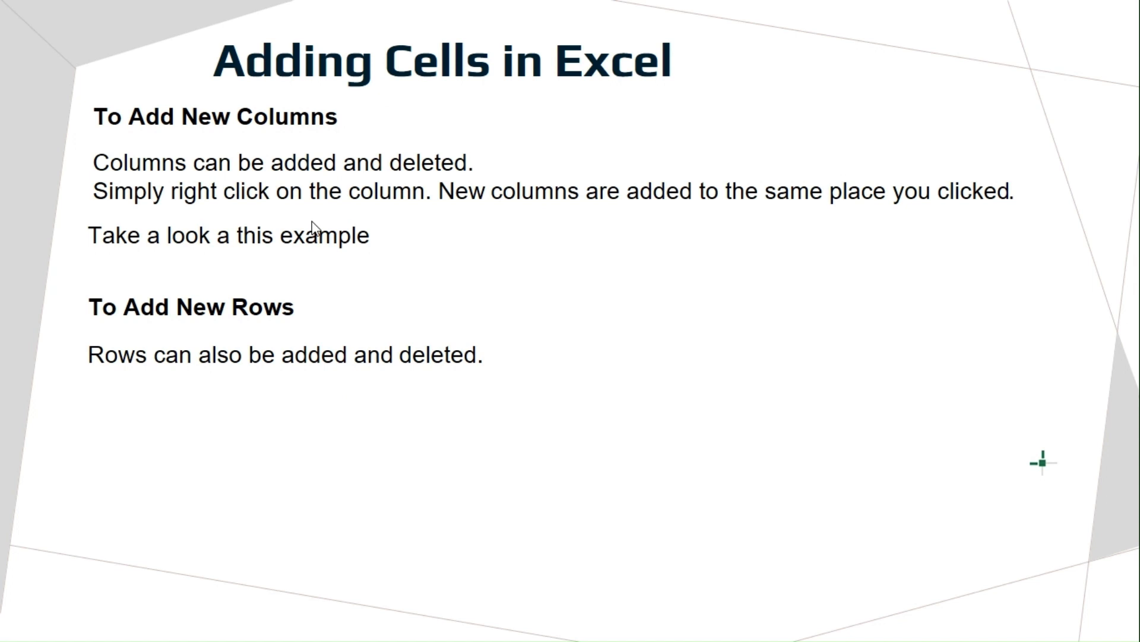
click(312, 221)
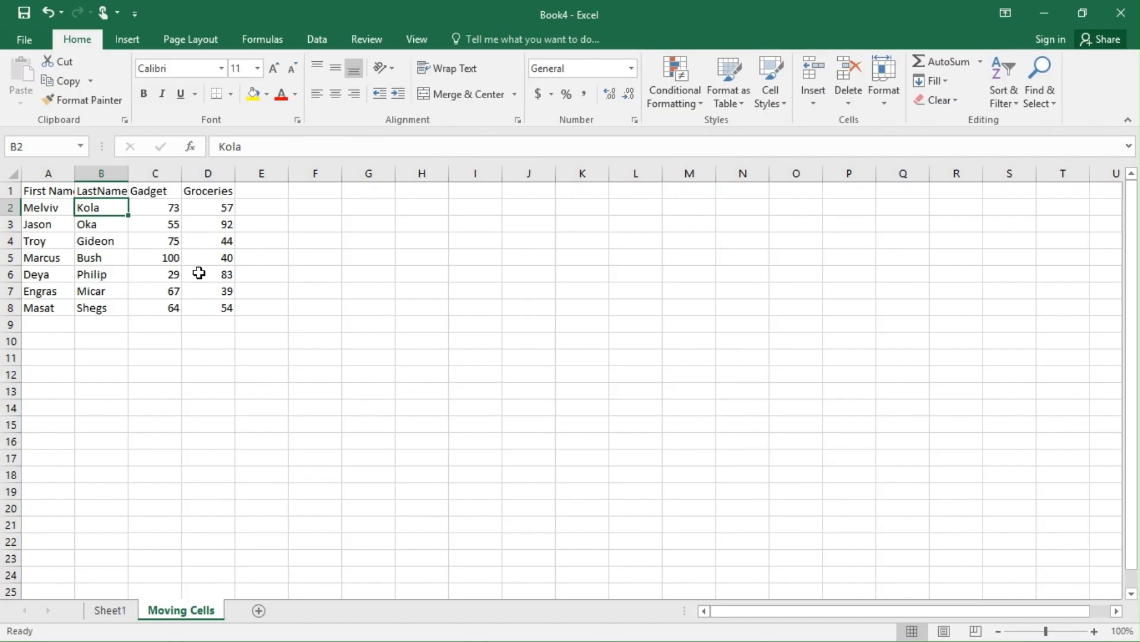
click(36, 271)
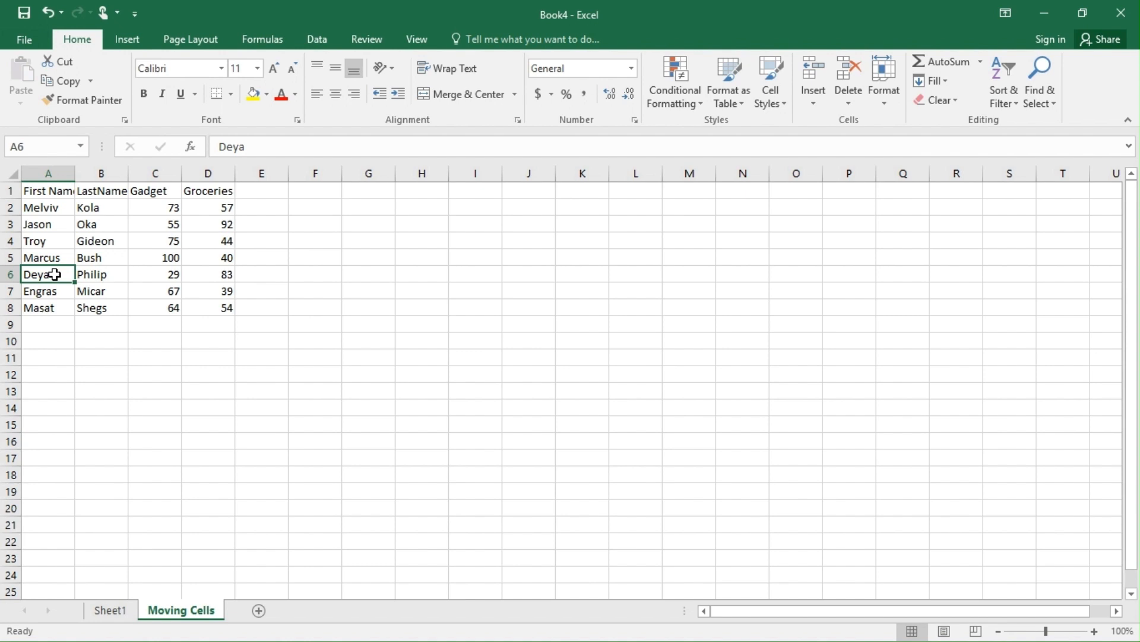
Insert a blank row above row 6 of the table and undo the insertion.
click(9, 276)
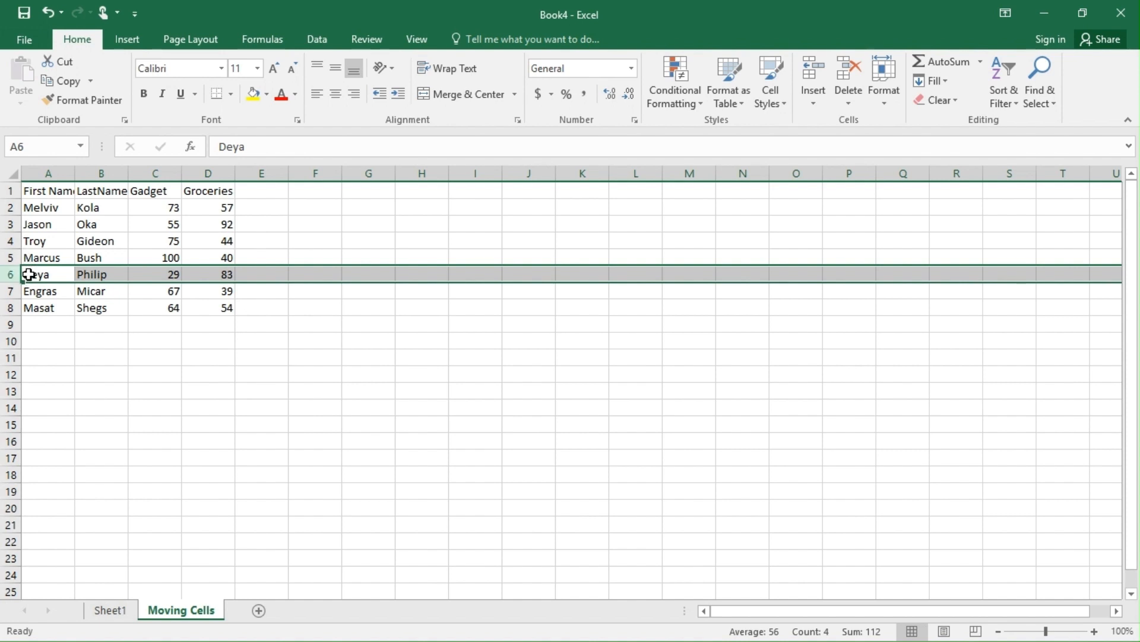
right_click(34, 273)
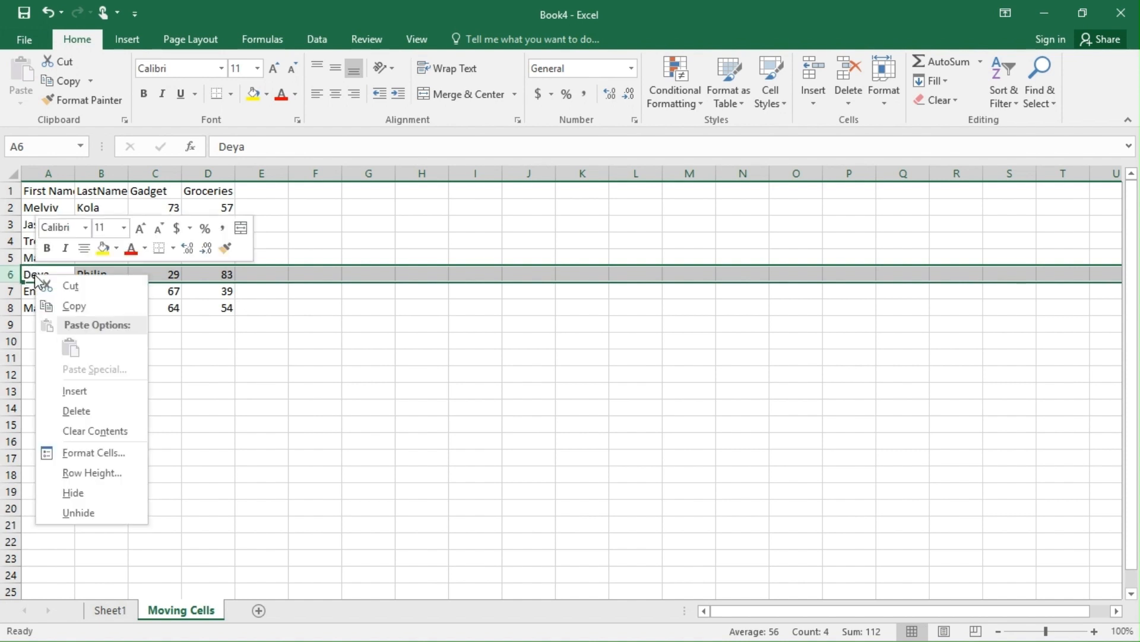
click(91, 390)
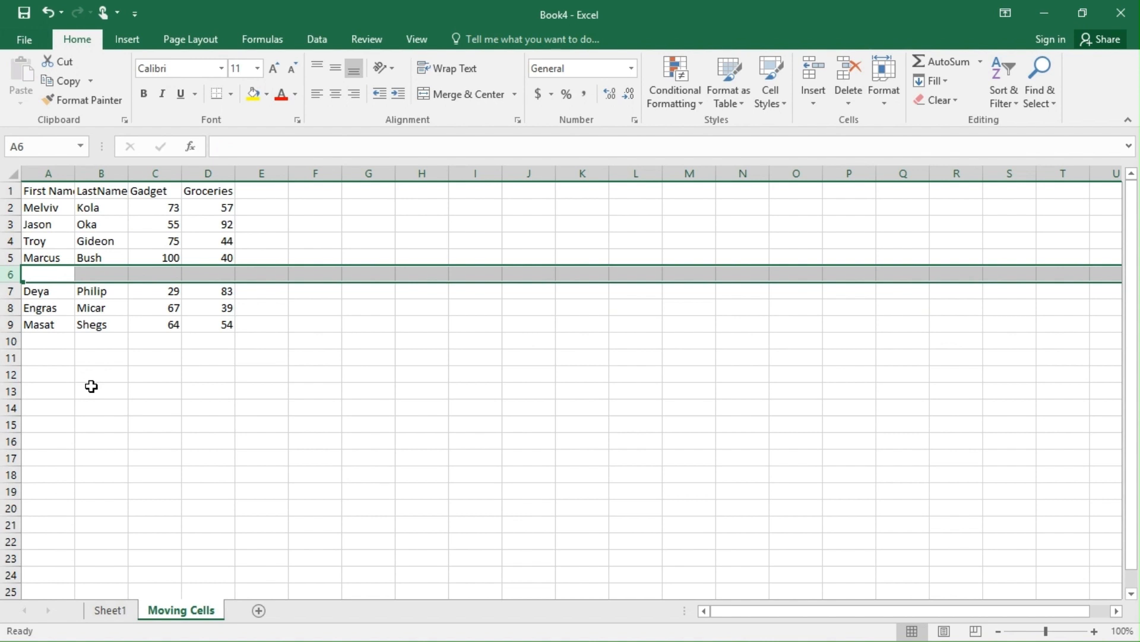
drag(71, 279, 420, 284)
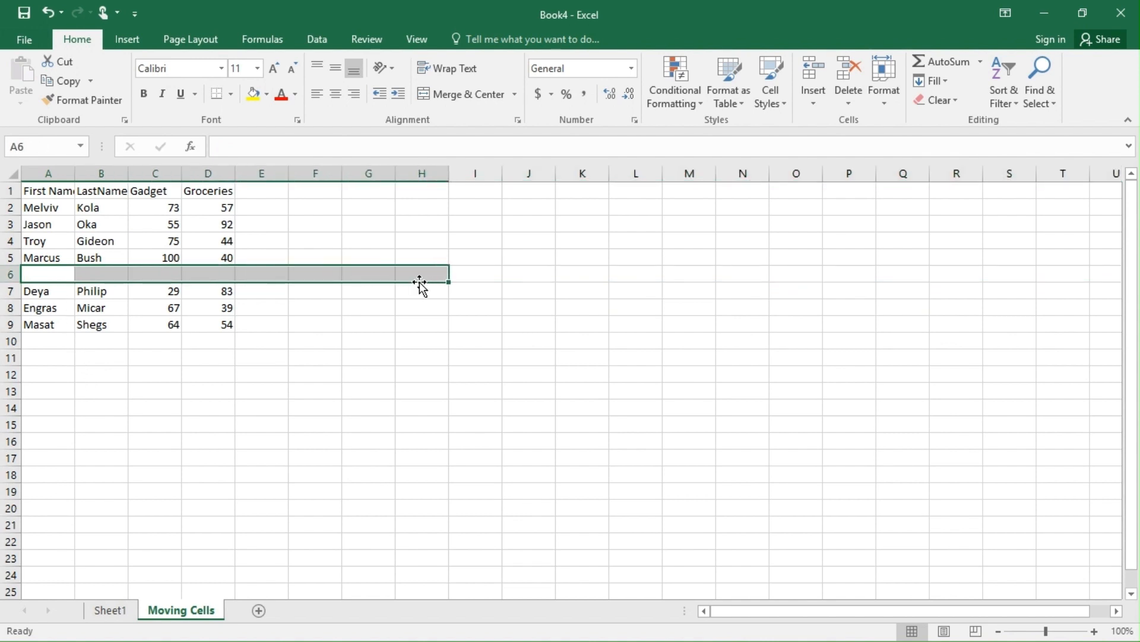
key(ctrl+z)
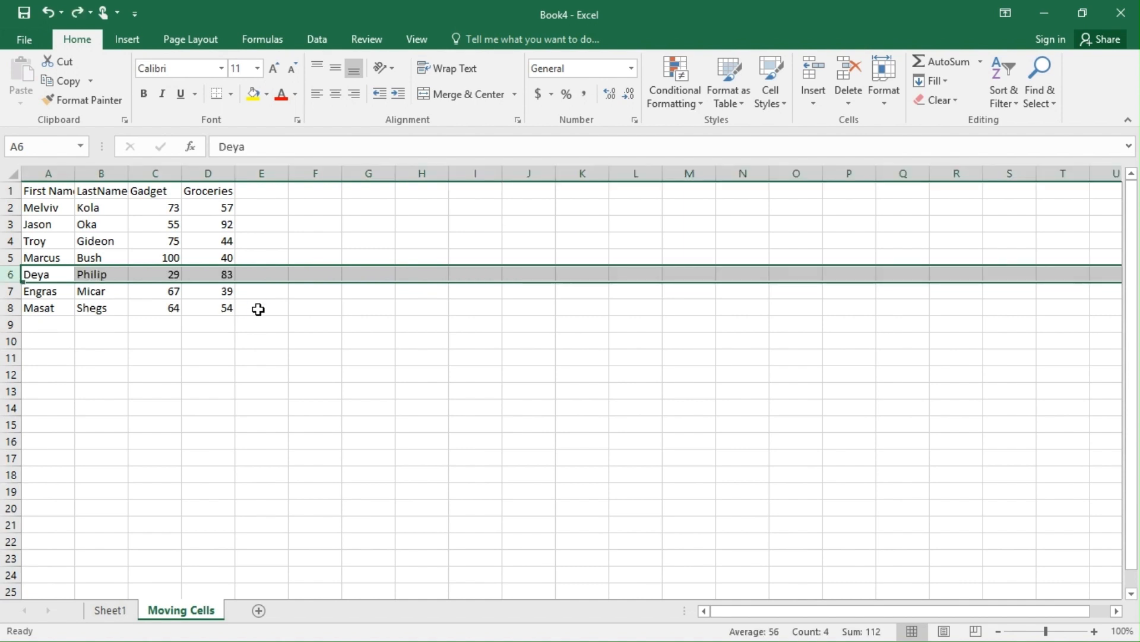
Insert a blank row above row 4 of the table.
click(15, 244)
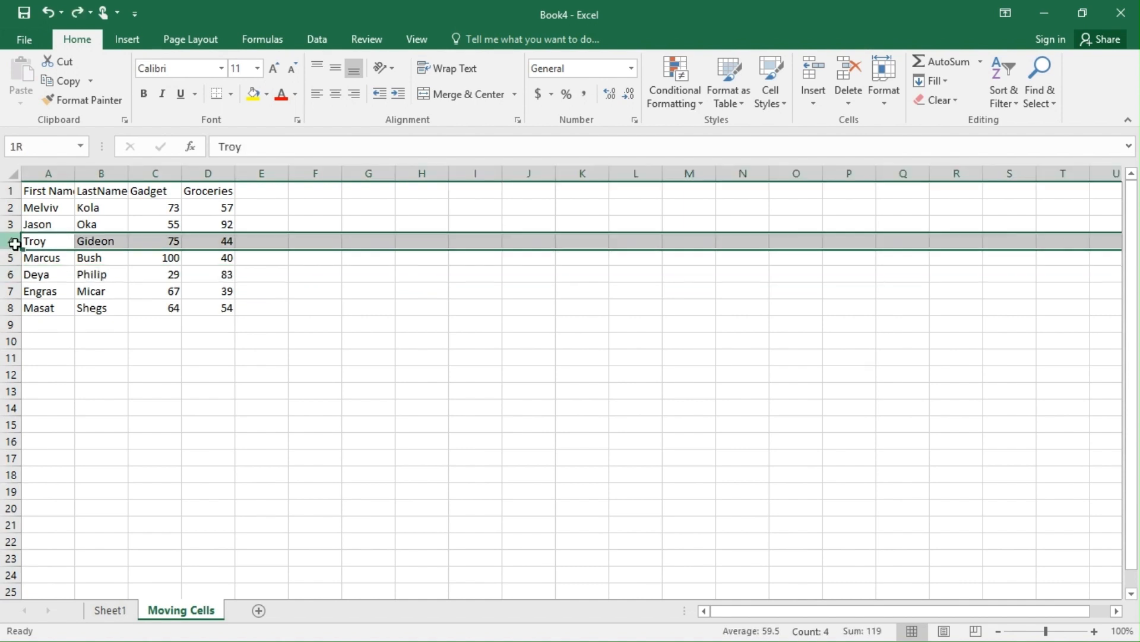
right_click(50, 241)
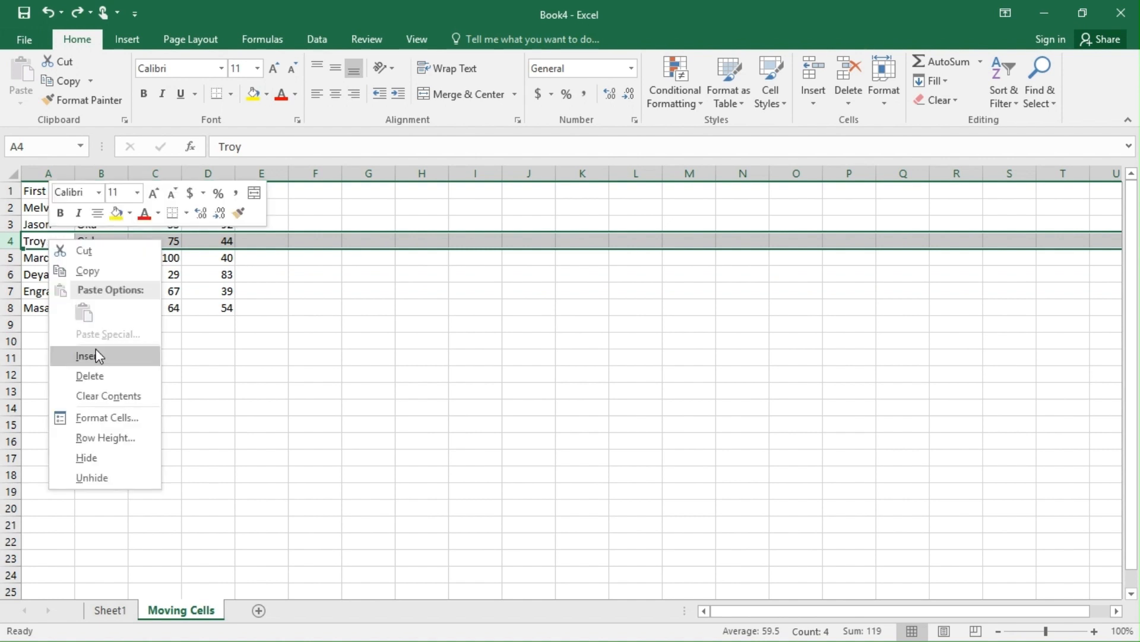
click(122, 357)
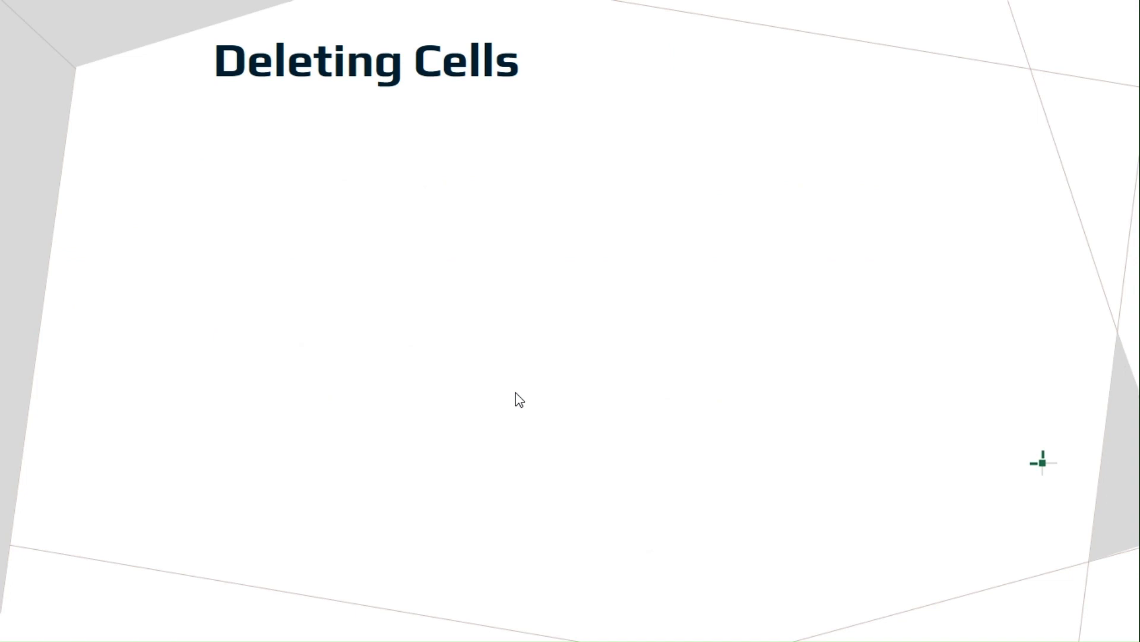
click(515, 393)
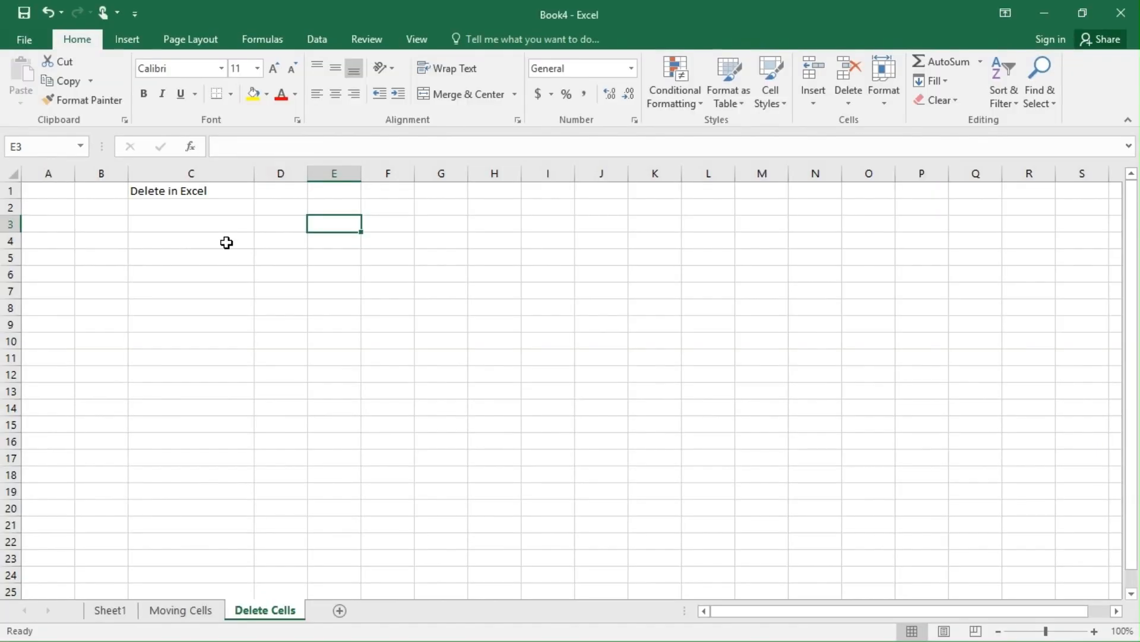
Clear the text in cell C1 of the Delete Cells sheet and undo the deletion.
click(187, 196)
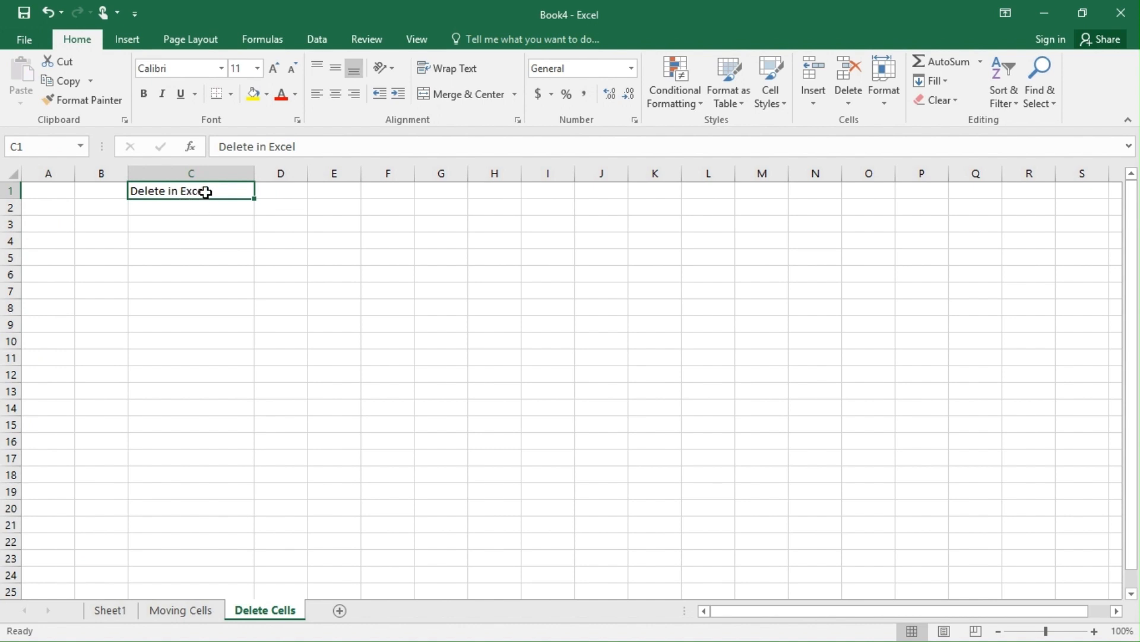
key(Delete)
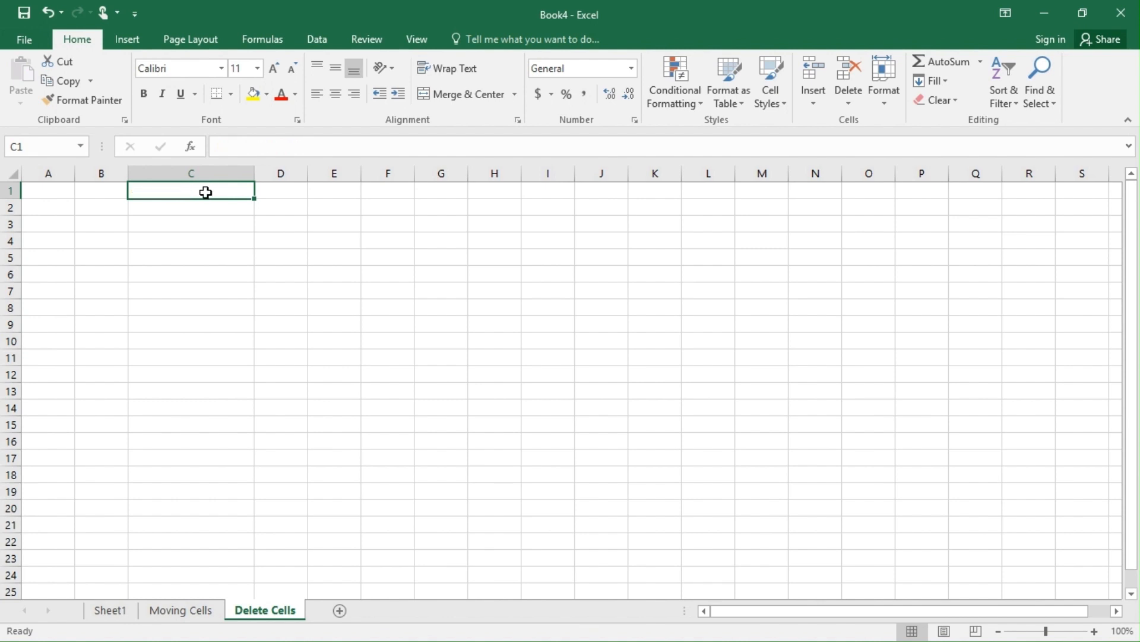
key(ctrl+z)
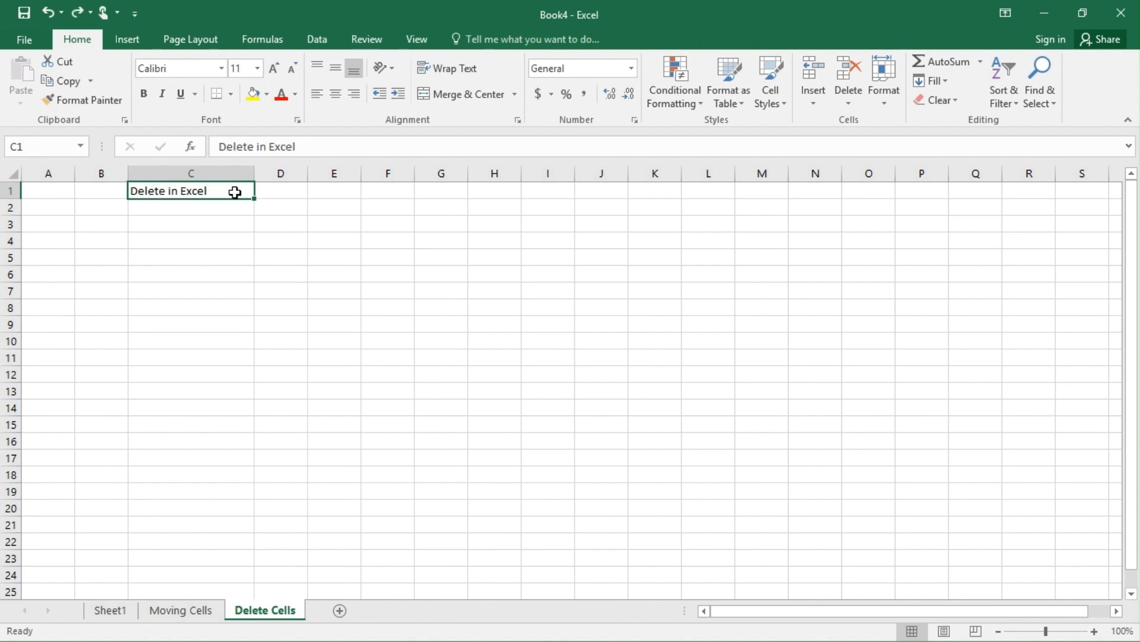
Fill the text of cell C1 down through cell C5.
drag(254, 199, 277, 254)
click(308, 237)
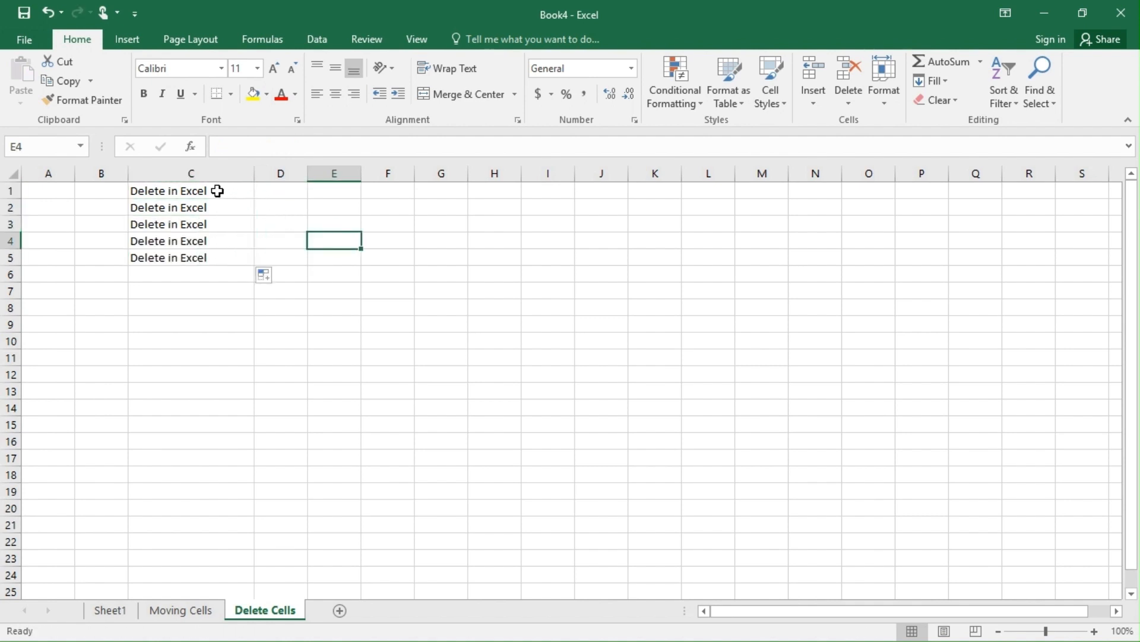
Clear the contents of cells C1:C5 and undo the deletion.
drag(220, 191, 219, 259)
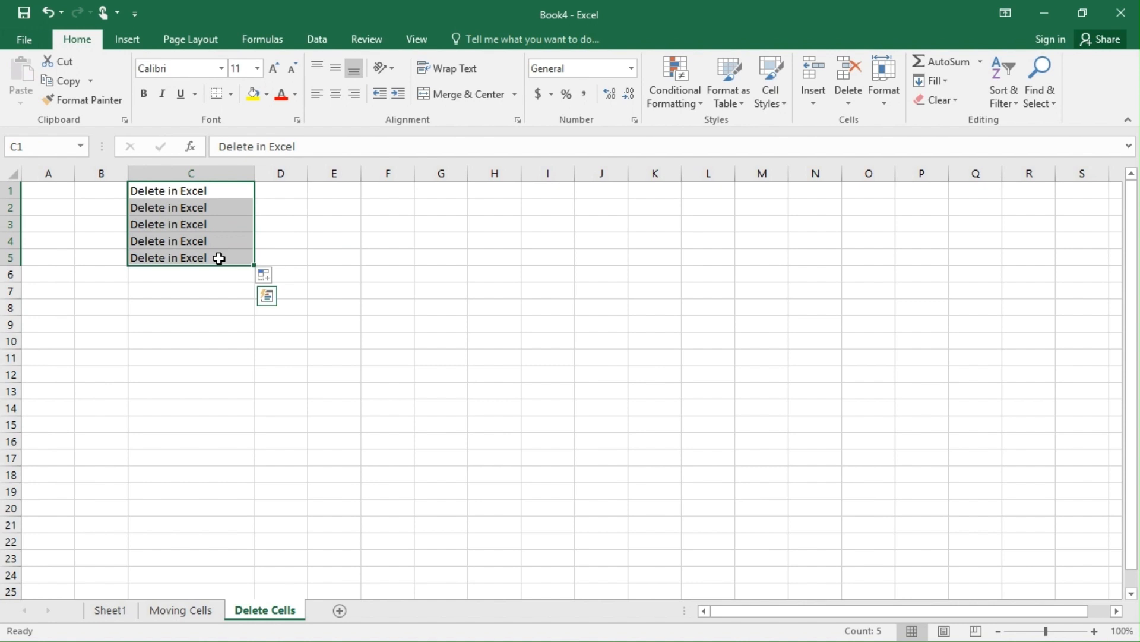
key(Delete)
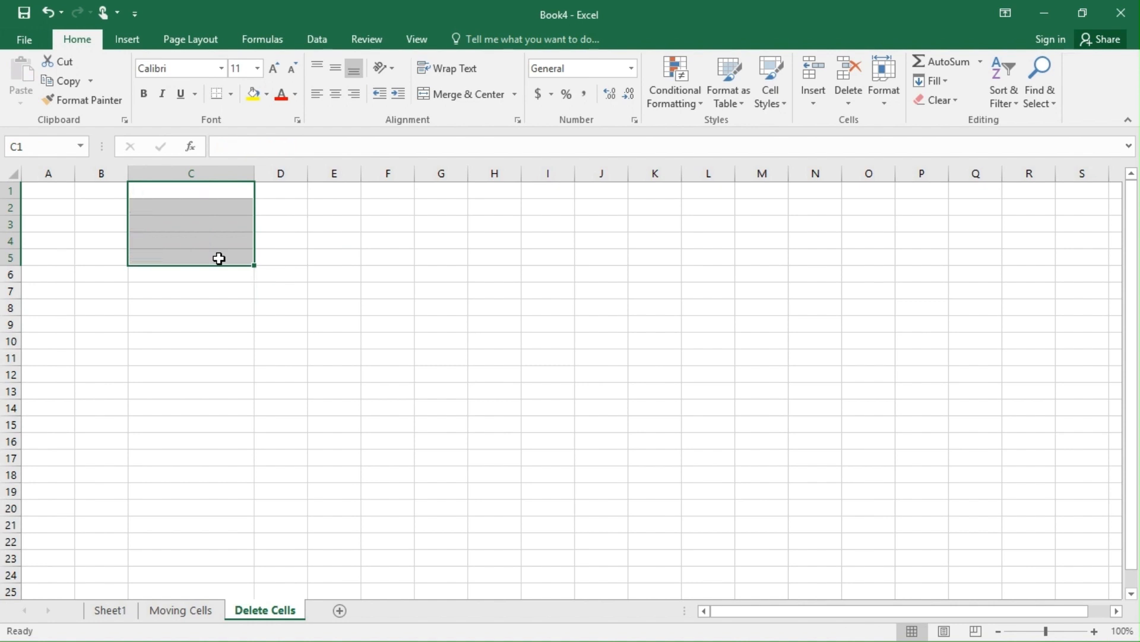
key(ctrl+z)
Enter the numbers 5, 263, 6, 5 and 7 down cells E1:E5.
click(335, 189)
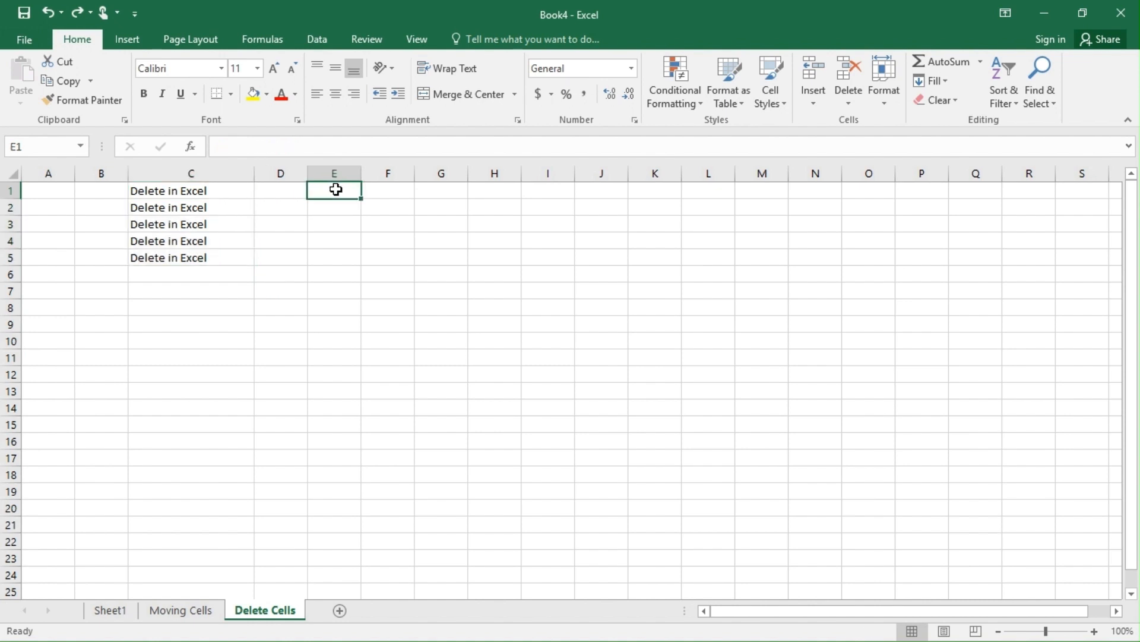
key(Return)
text(263)
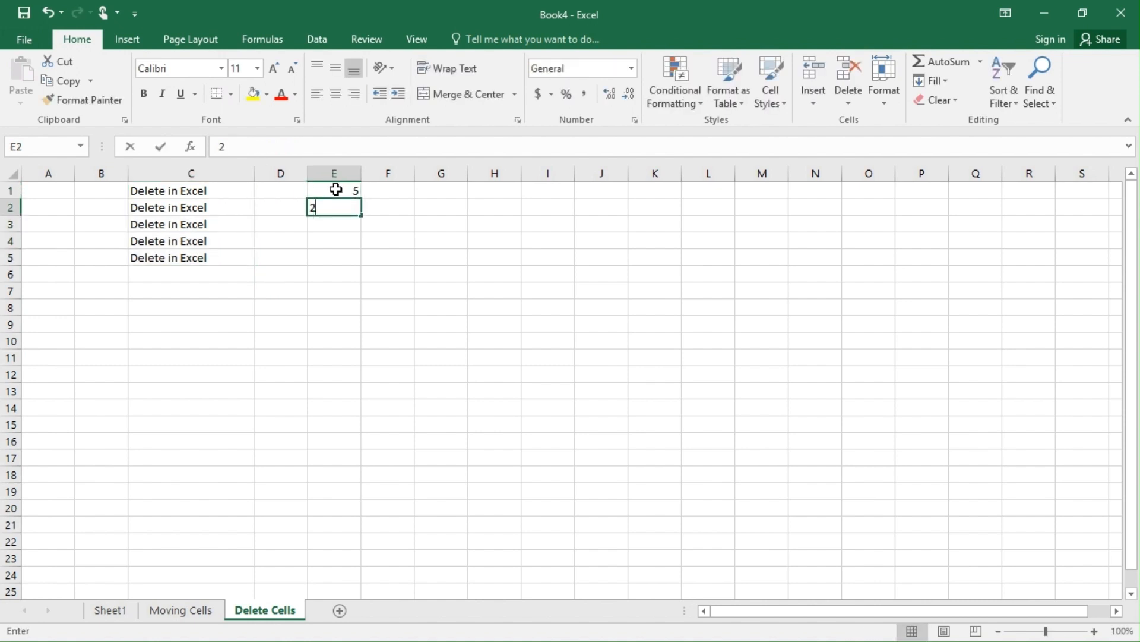
key(Return)
text(6)
key(Return)
text(5)
key(Return)
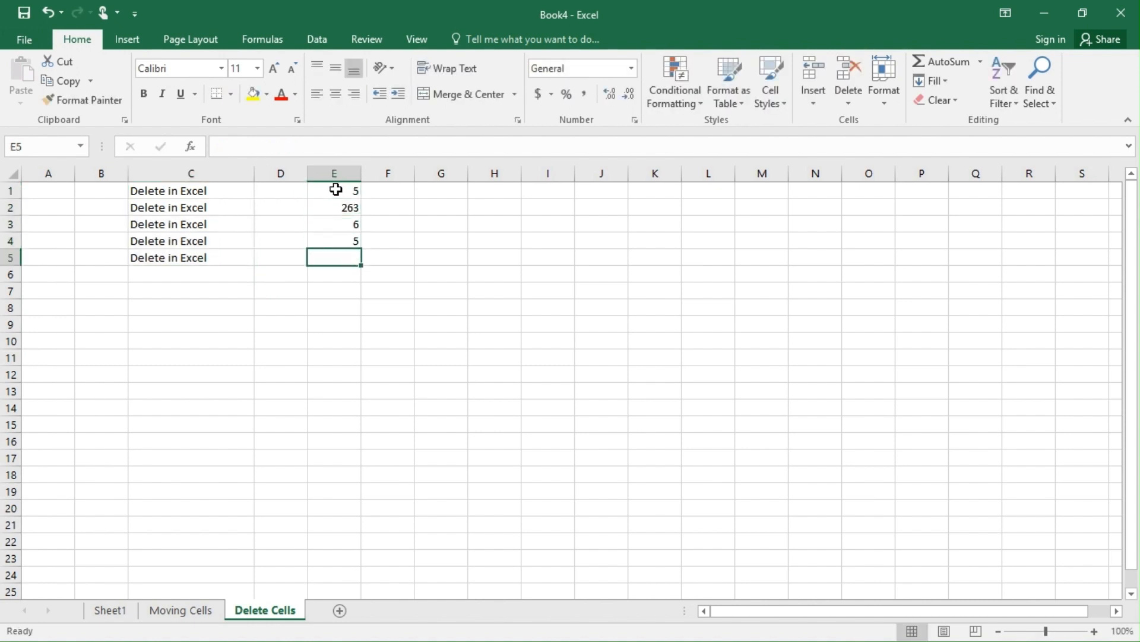
text(7)
key(Return)
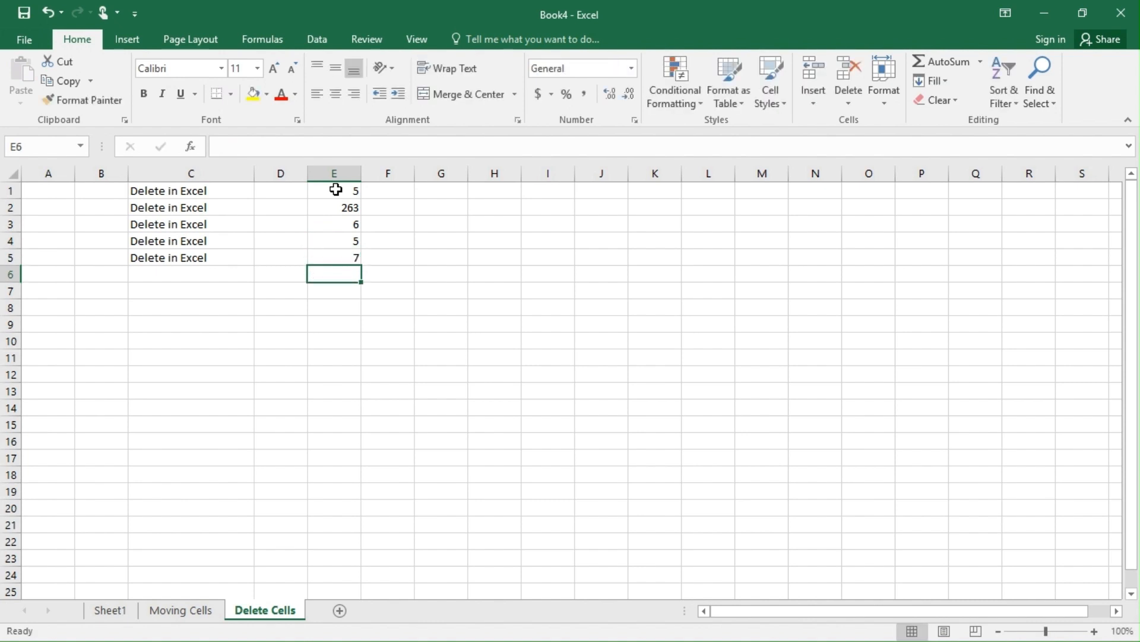
Clear the numbers in cells E1:E5 and undo the deletion.
drag(336, 190, 342, 263)
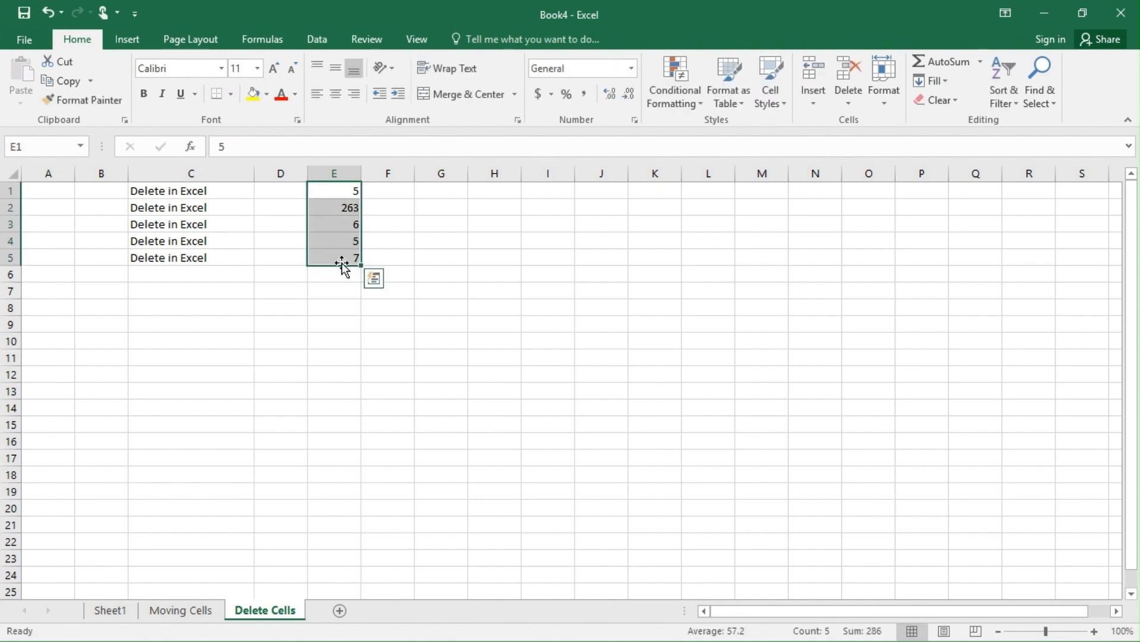
key(Delete)
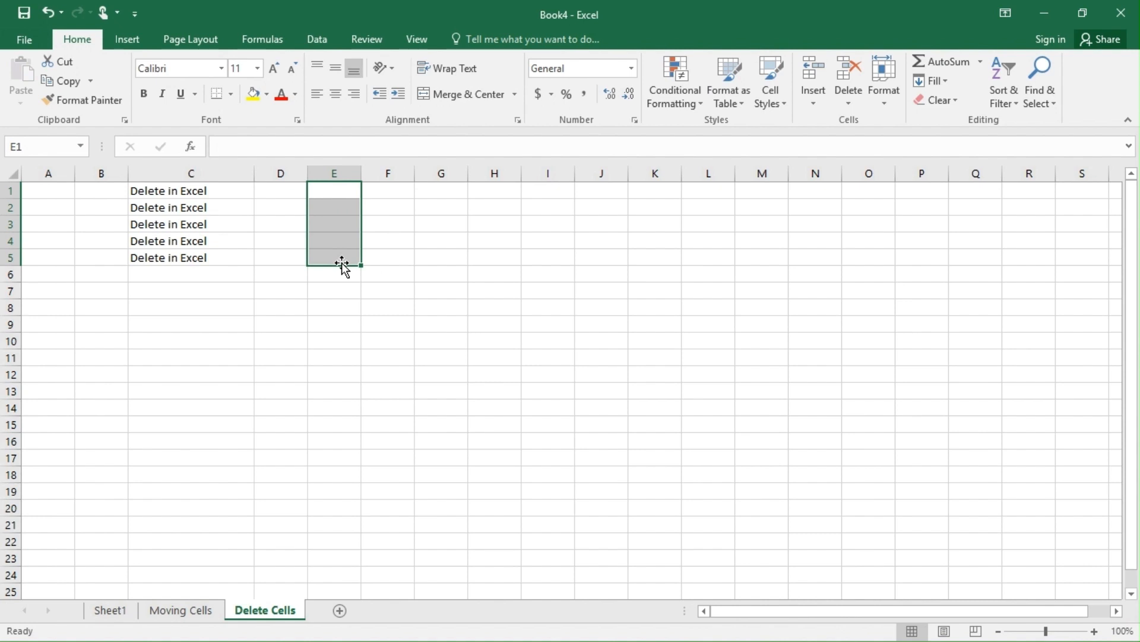
key(ctrl+z)
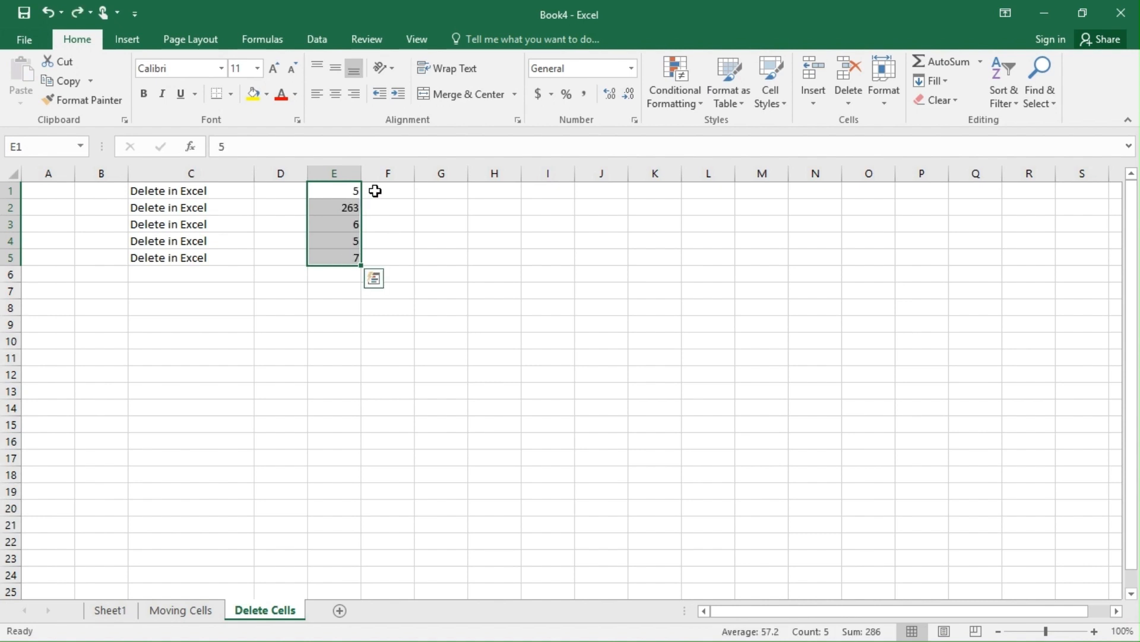
Enter 85, 5, 5, "save" and "Delete" down cells F1:F5.
click(375, 190)
text(85)
key(Return)
text(5)
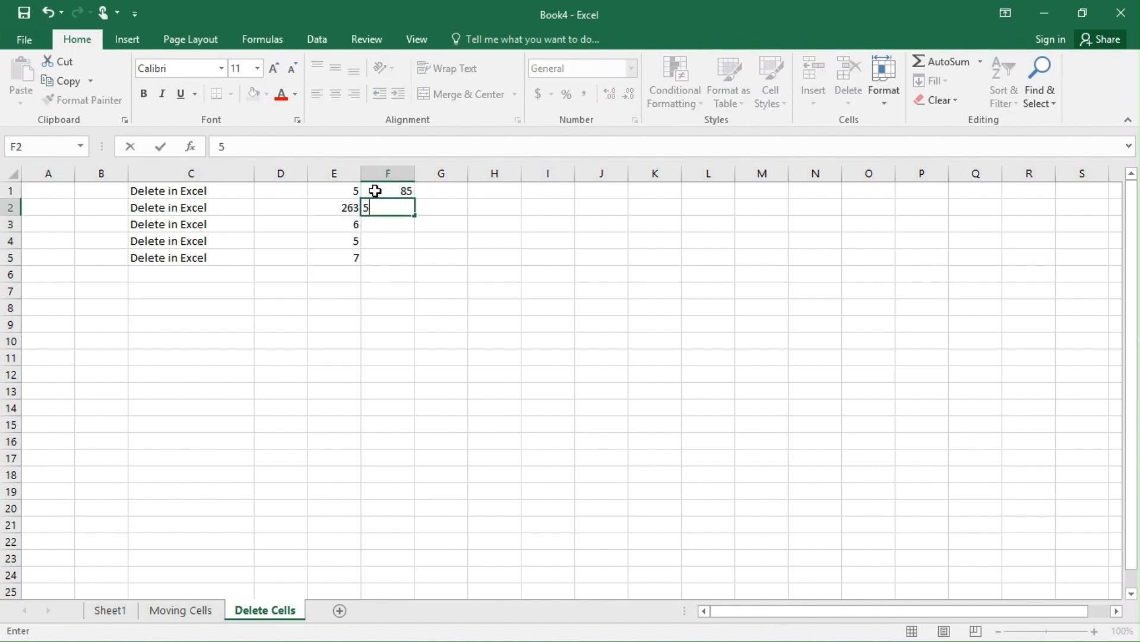
key(Return)
text(5)
key(Return)
text(s)
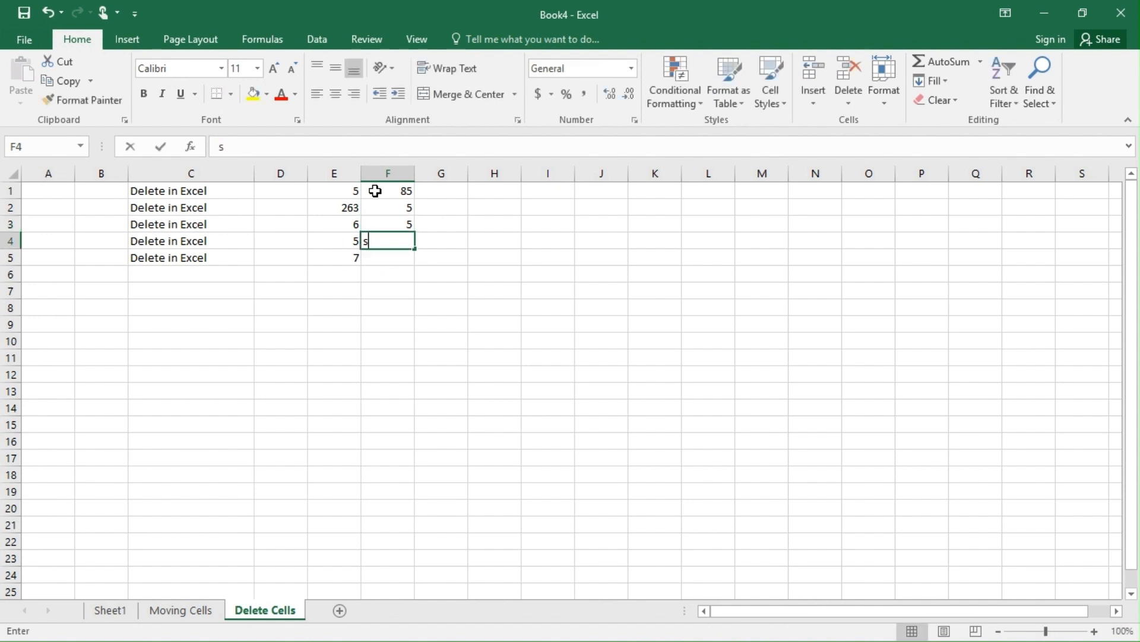
key(Return)
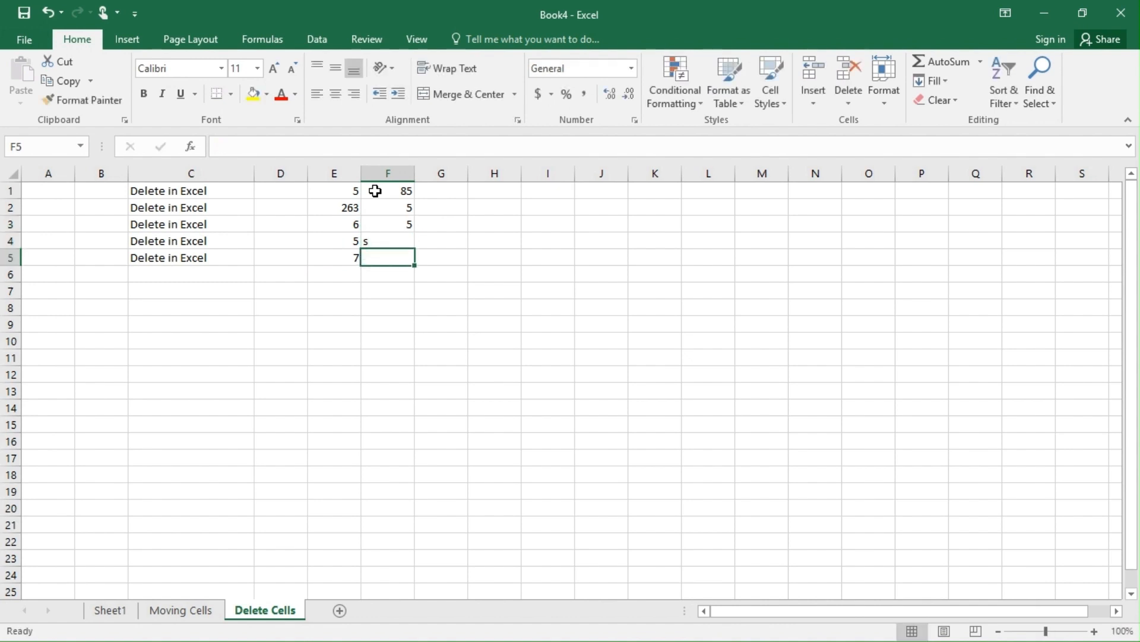
text(Delete)
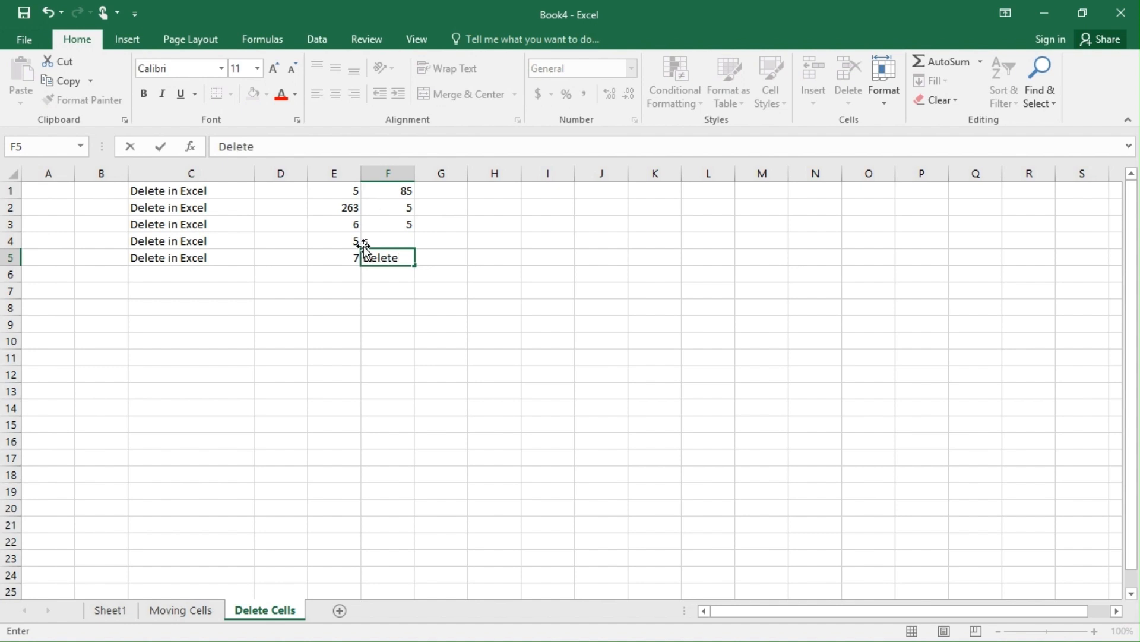
click(395, 242)
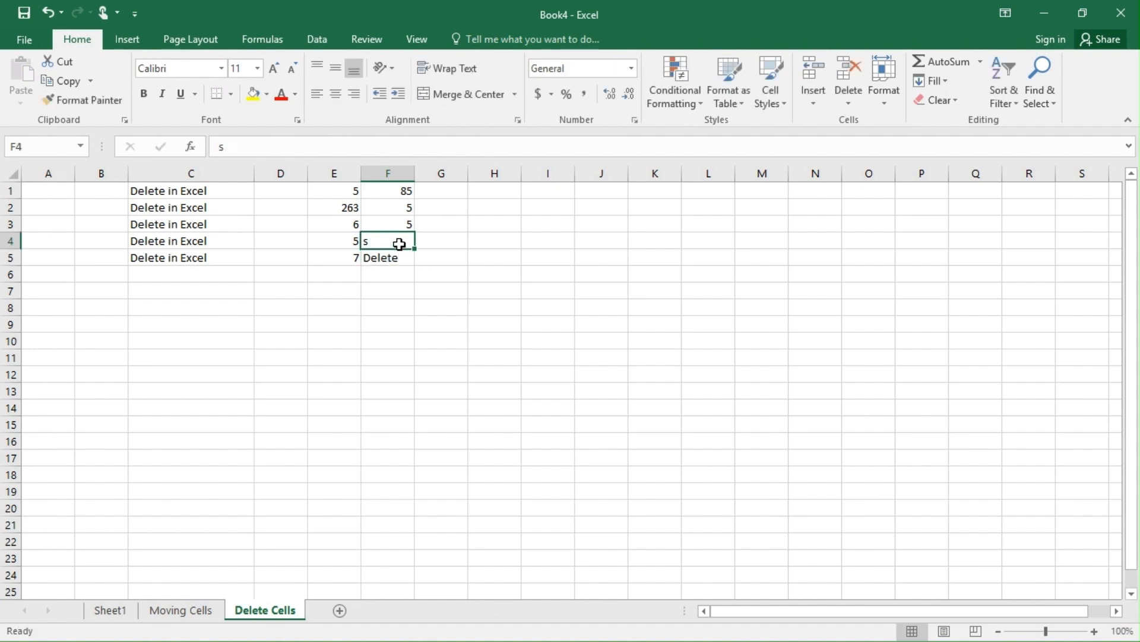
text(save)
key(Return)
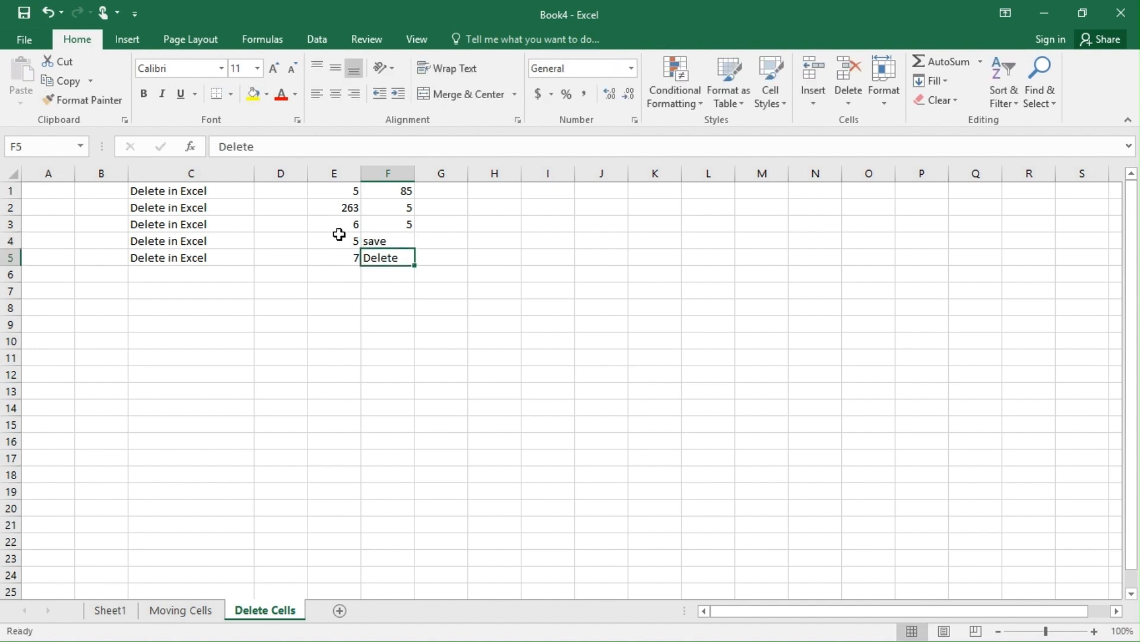
Clear the contents of the two-column range E1:F5 and undo the deletion.
drag(326, 189, 376, 255)
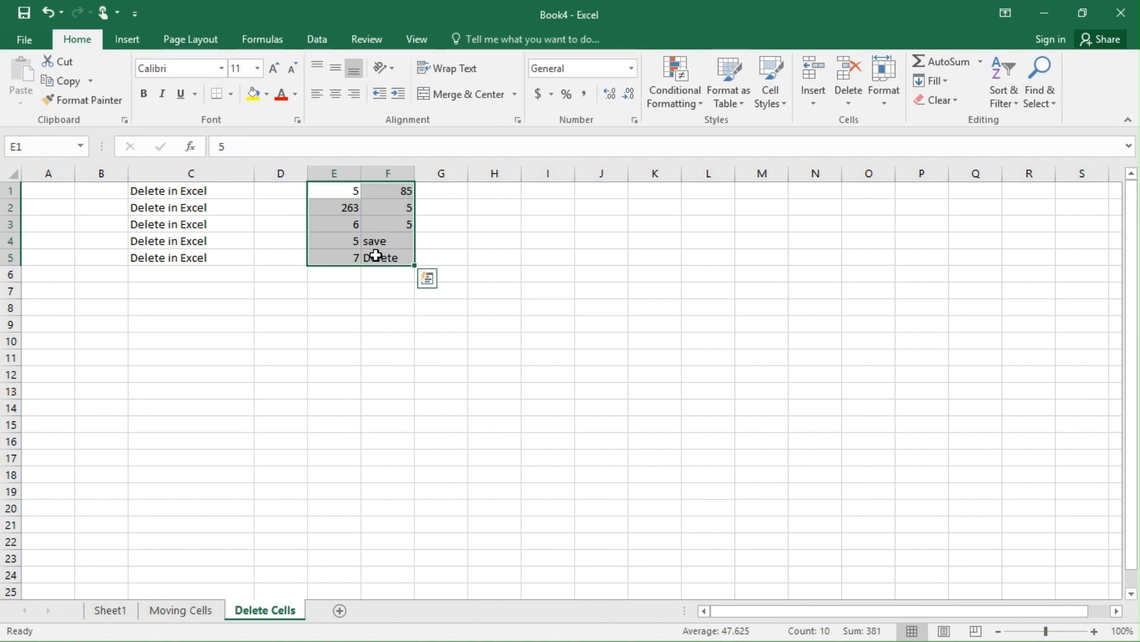
key(Delete)
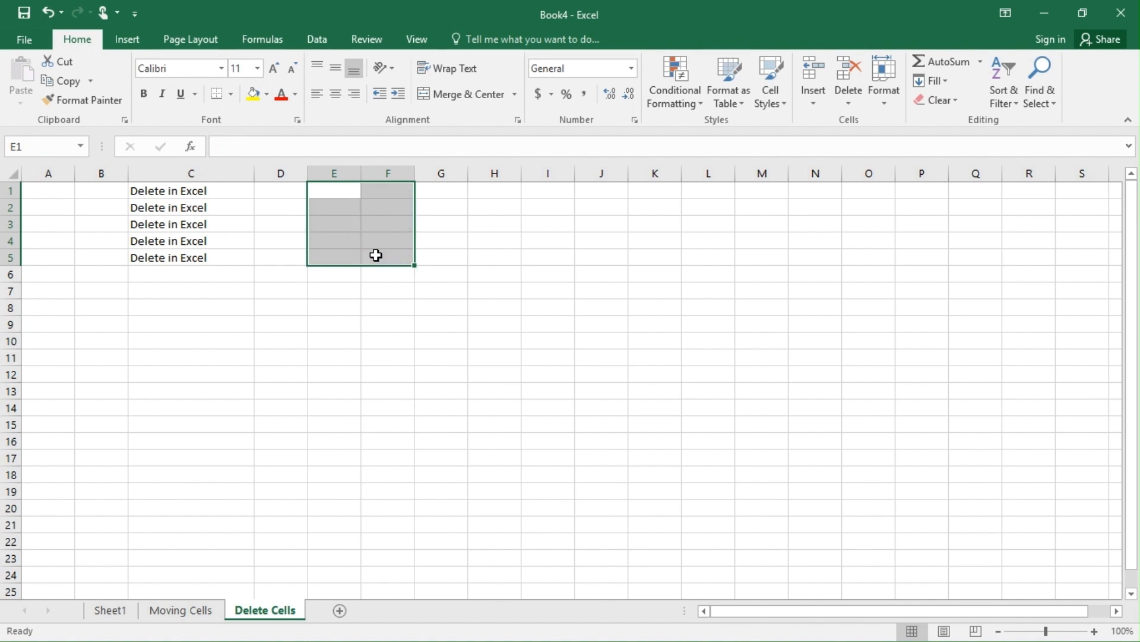
key(ctrl+z)
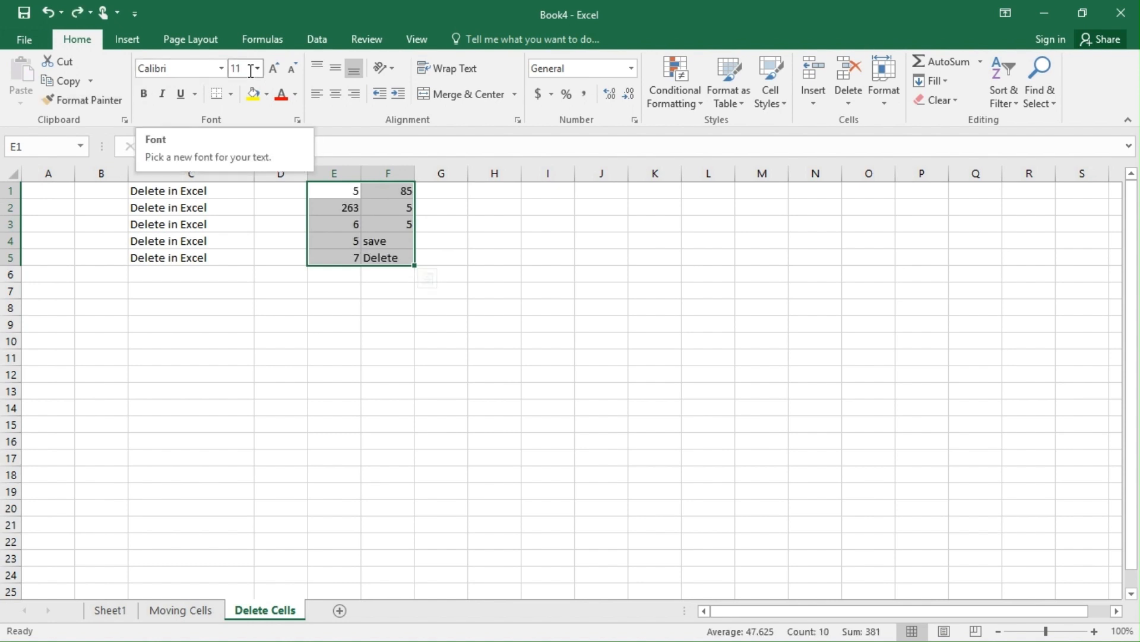
Apply a yellow fill colour to cells E1:F5.
click(254, 94)
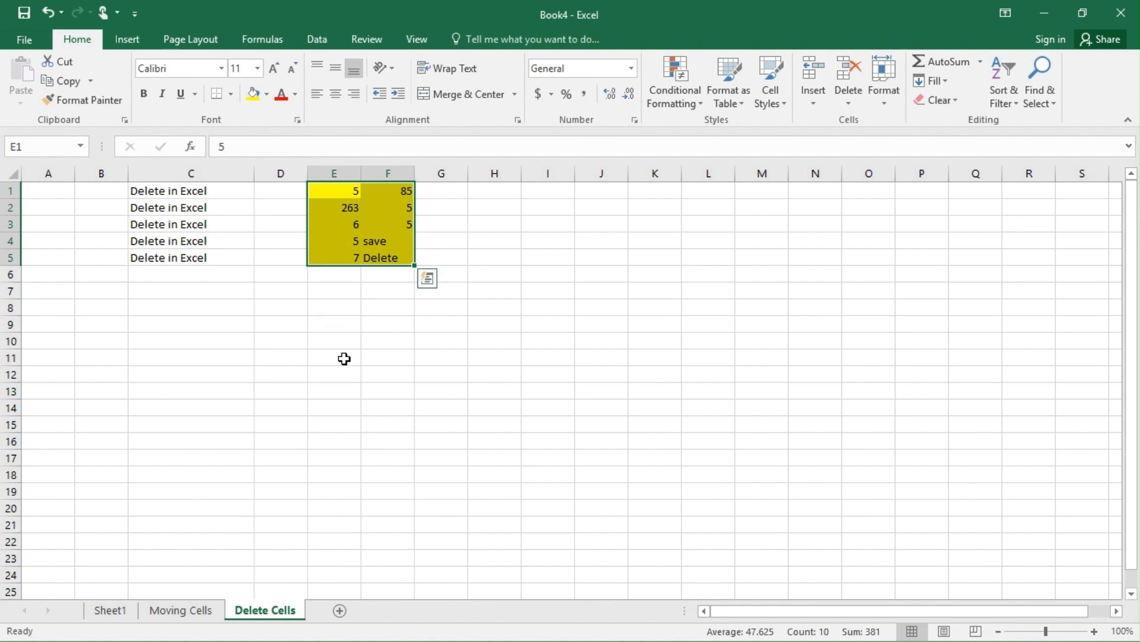
click(356, 308)
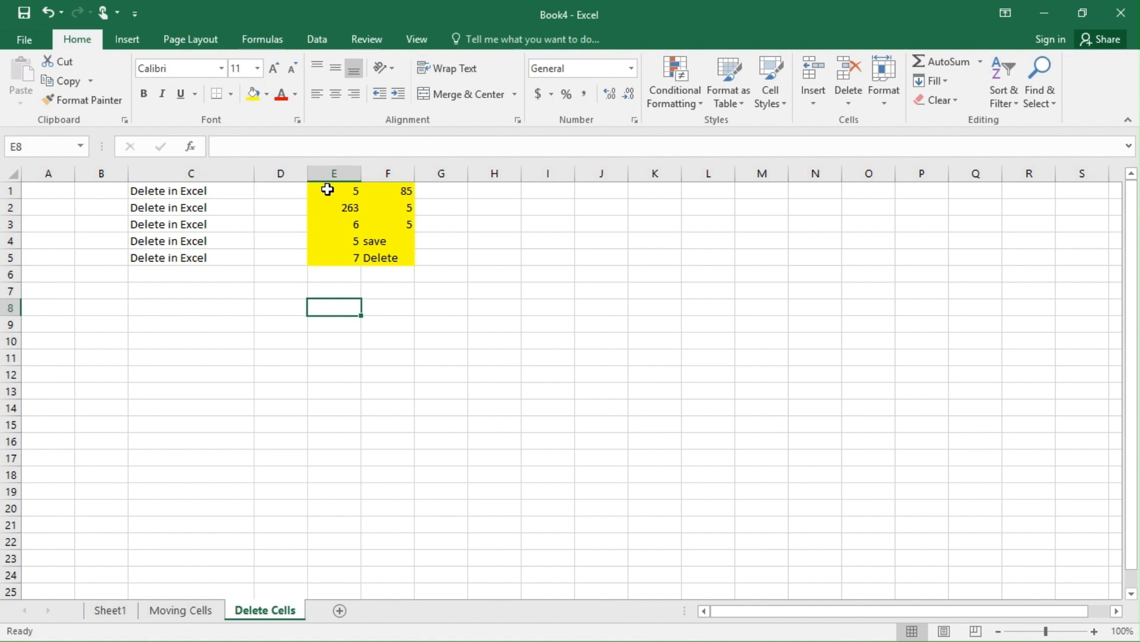
drag(327, 189, 395, 257)
click(408, 290)
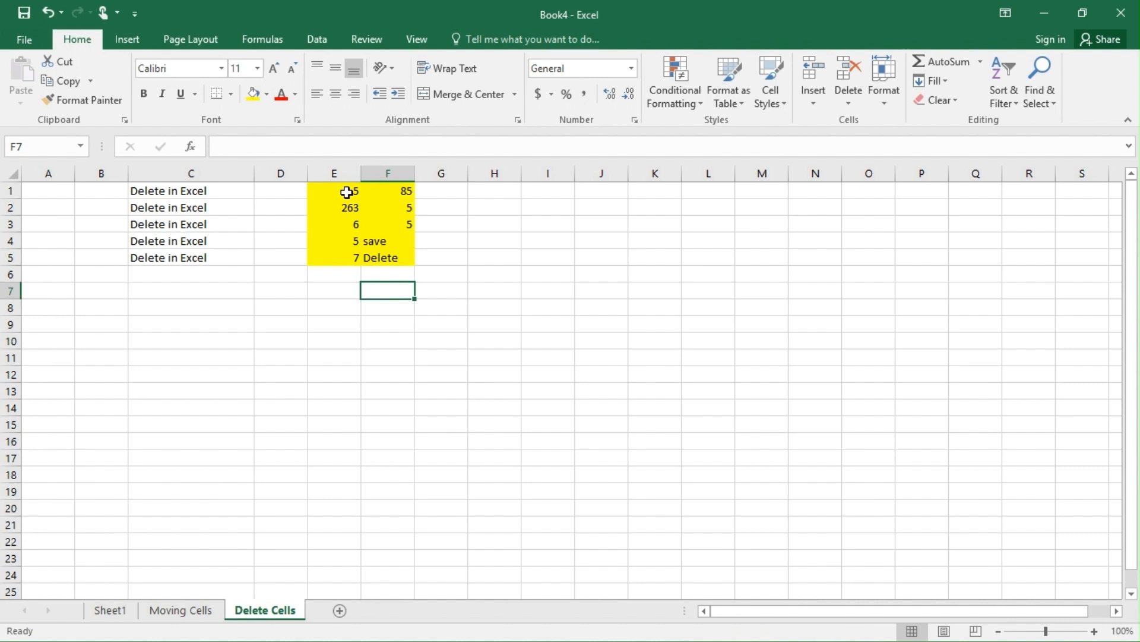
drag(347, 192, 384, 262)
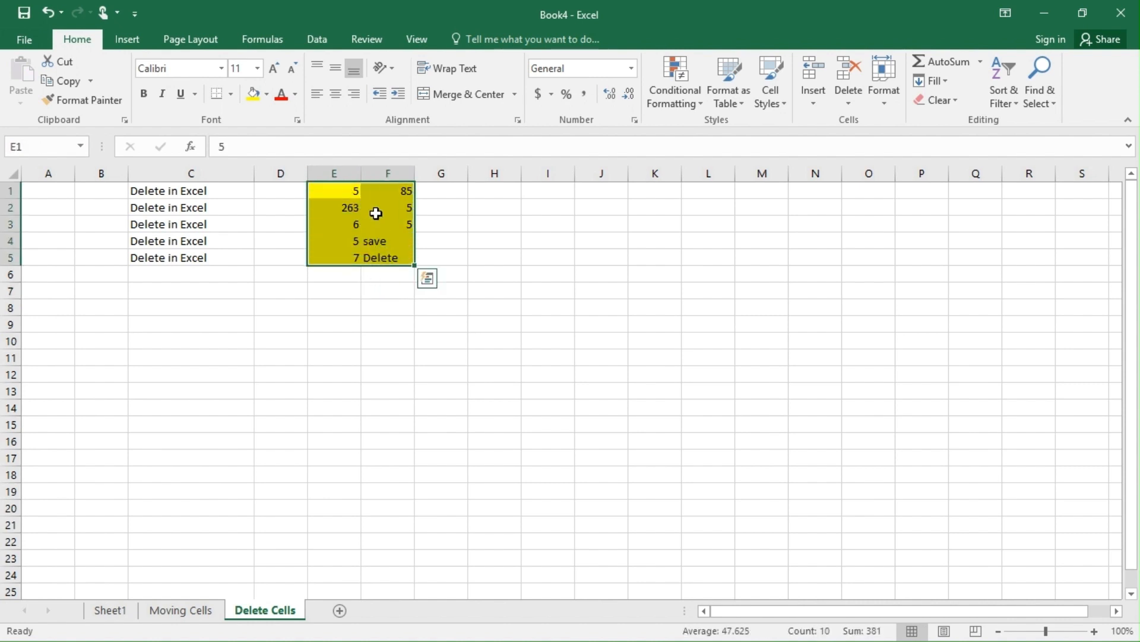
click(344, 189)
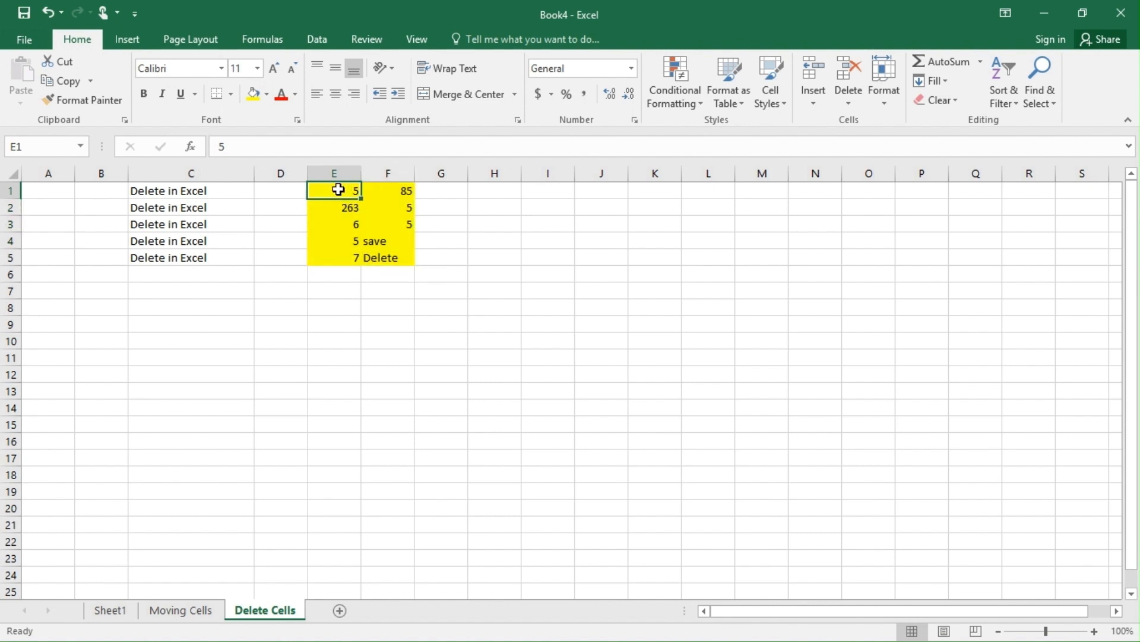
Clear the contents of the yellow-filled cells E1:F5.
drag(336, 189, 387, 262)
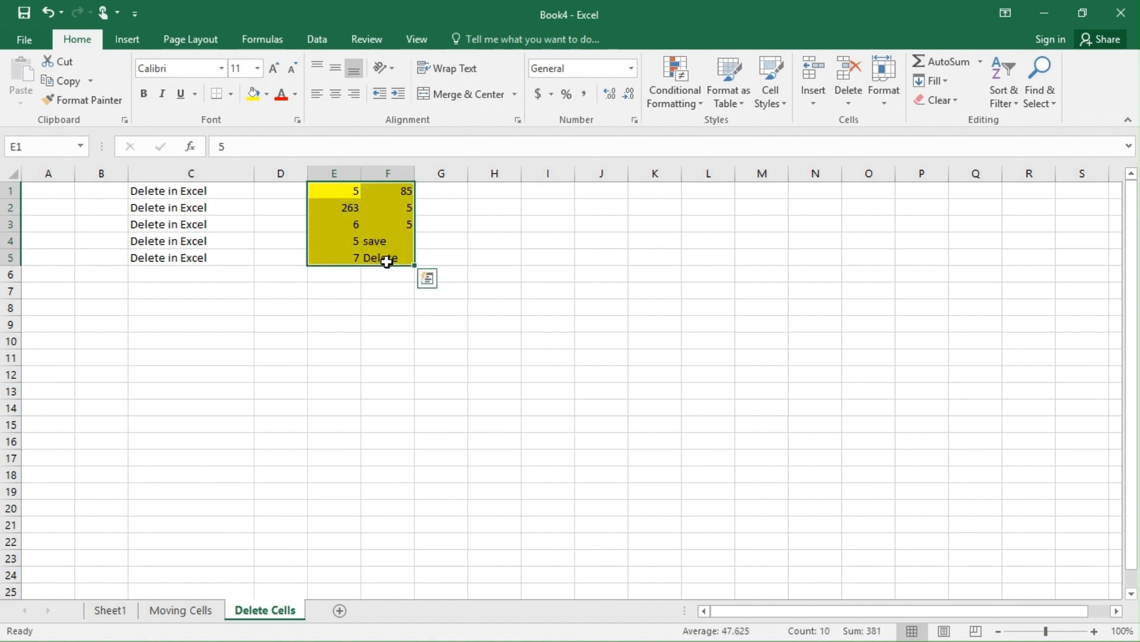
key(Delete)
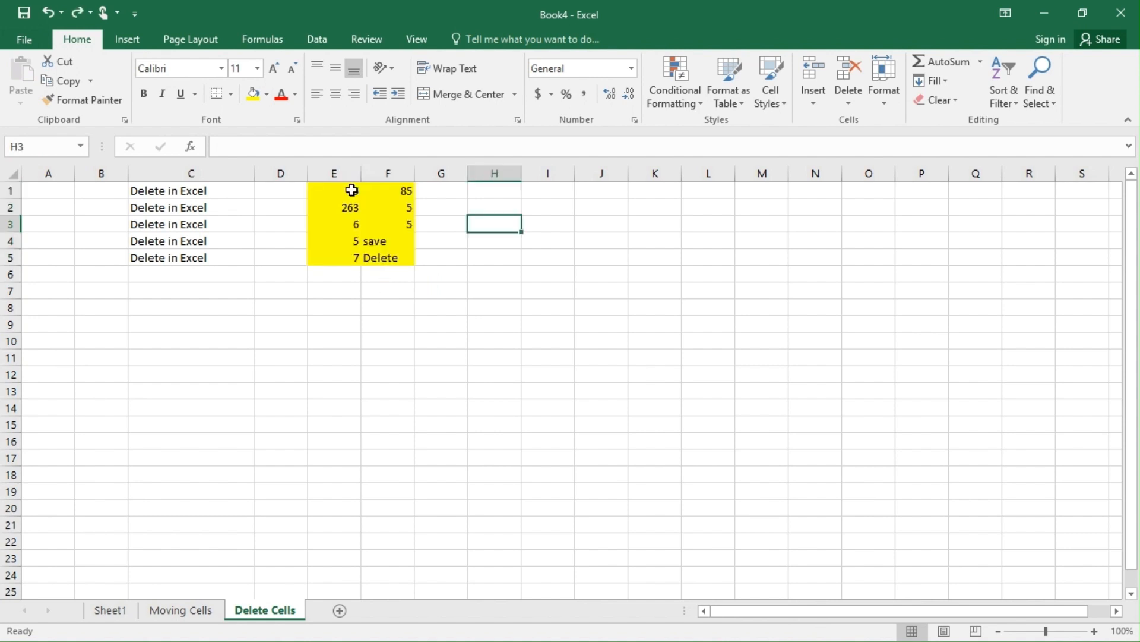
drag(352, 190, 406, 257)
key(Delete)
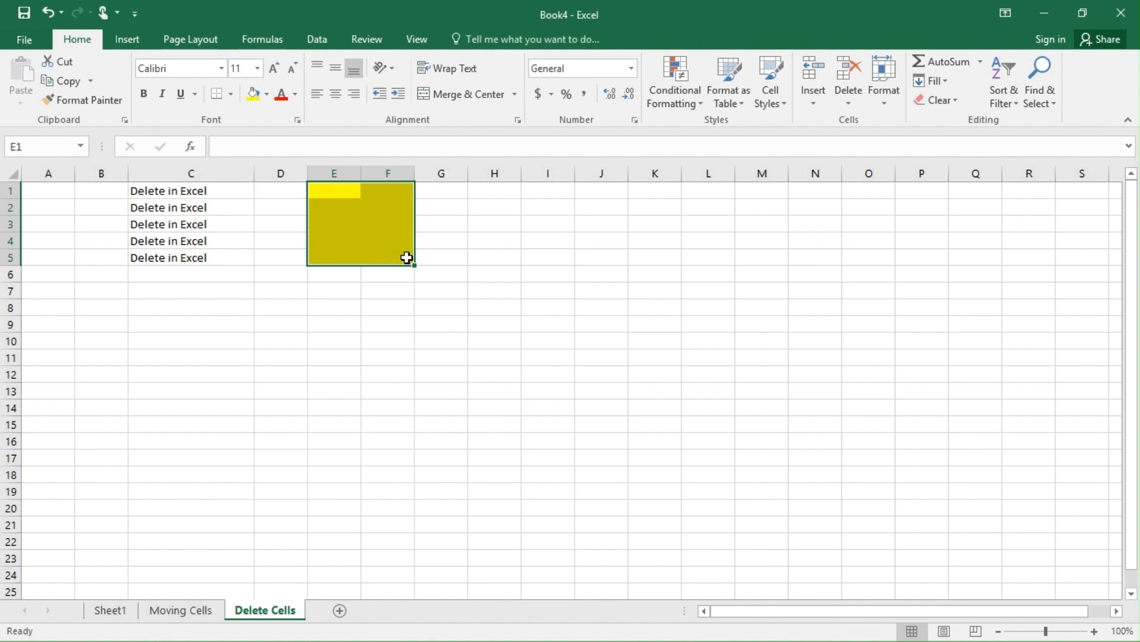